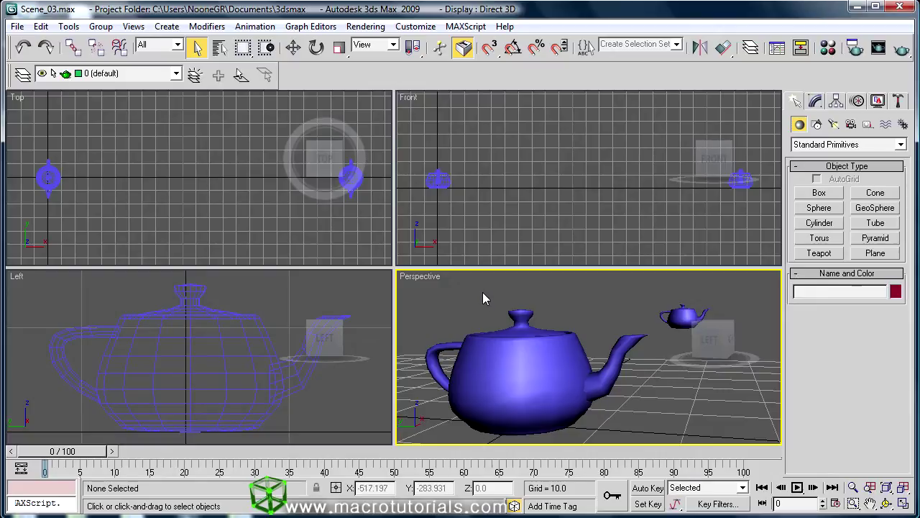
# Activate the Top, Front and Left viewports in turn to show each ViewCube, ending on Perspective.
pyautogui.click(258, 178)
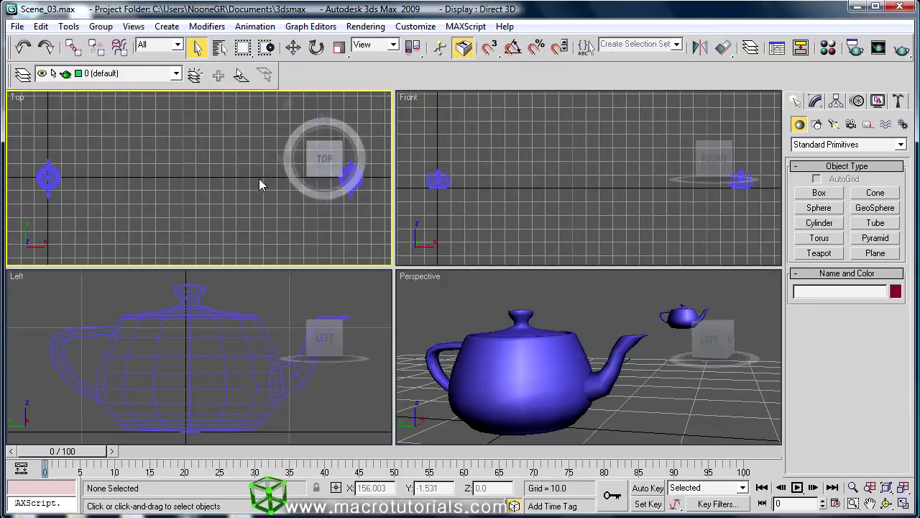
pyautogui.click(590, 139)
pyautogui.click(328, 295)
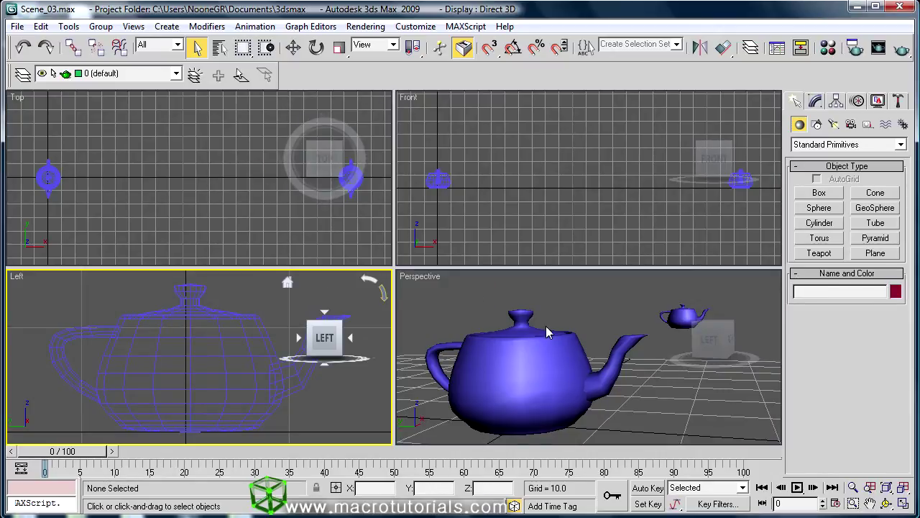
pyautogui.click(595, 300)
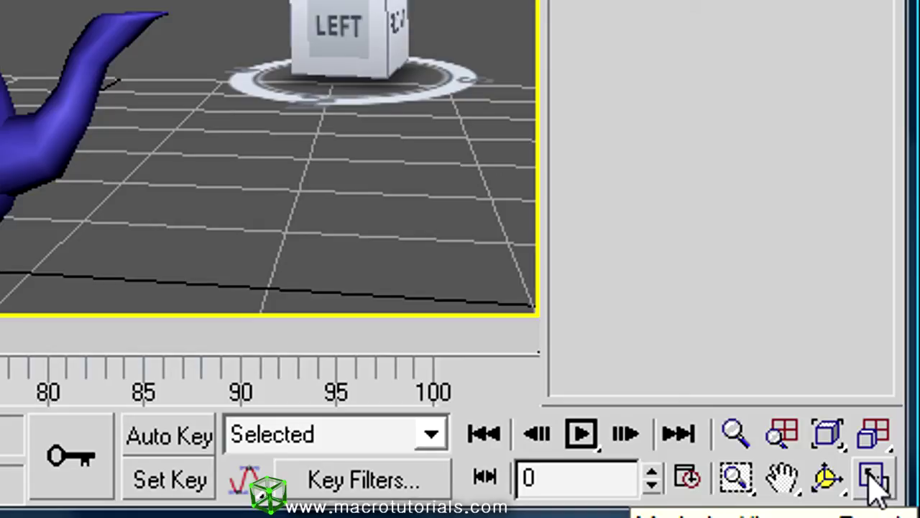
# Apply the one-large, three-stacked layout with Perspective large and Top, Front, Left on the right.
pyautogui.rightClick(873, 479)
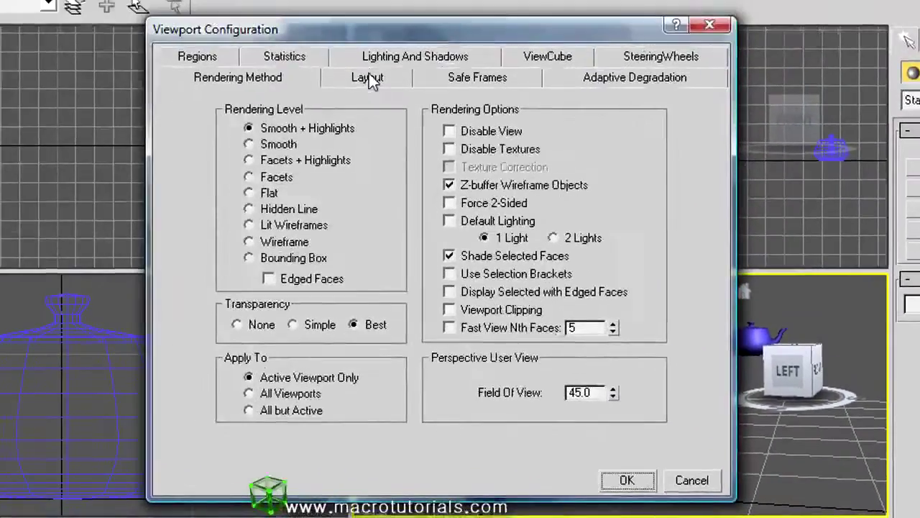
pyautogui.click(283, 14)
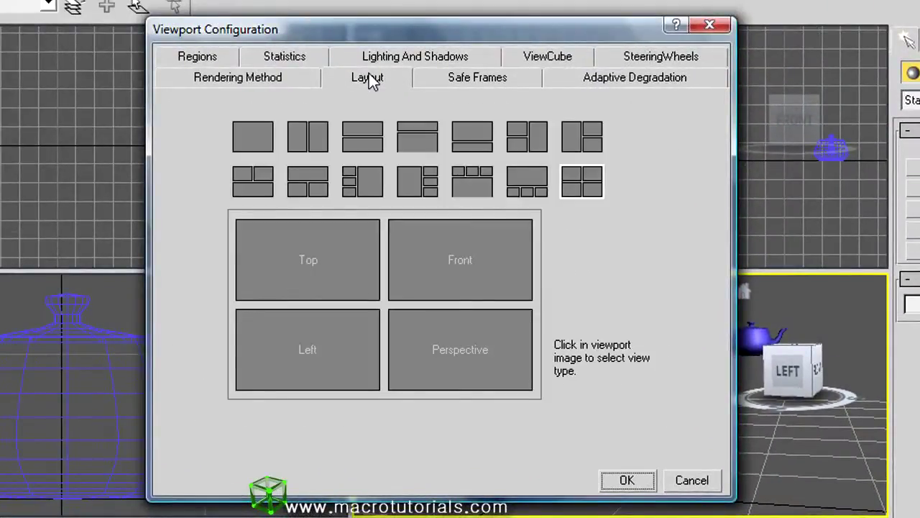
pyautogui.click(417, 180)
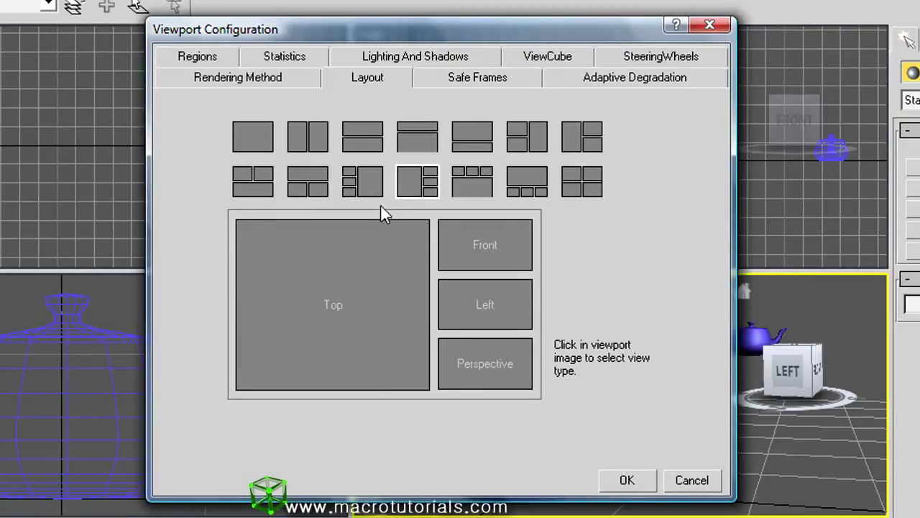
pyautogui.click(336, 257)
pyautogui.click(356, 271)
pyautogui.click(462, 245)
pyautogui.click(486, 324)
pyautogui.click(498, 317)
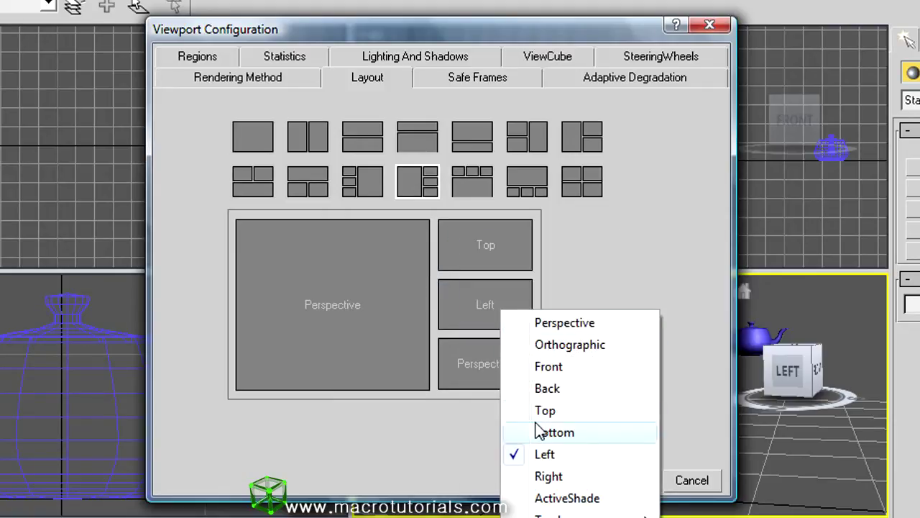
pyautogui.click(559, 374)
pyautogui.click(530, 370)
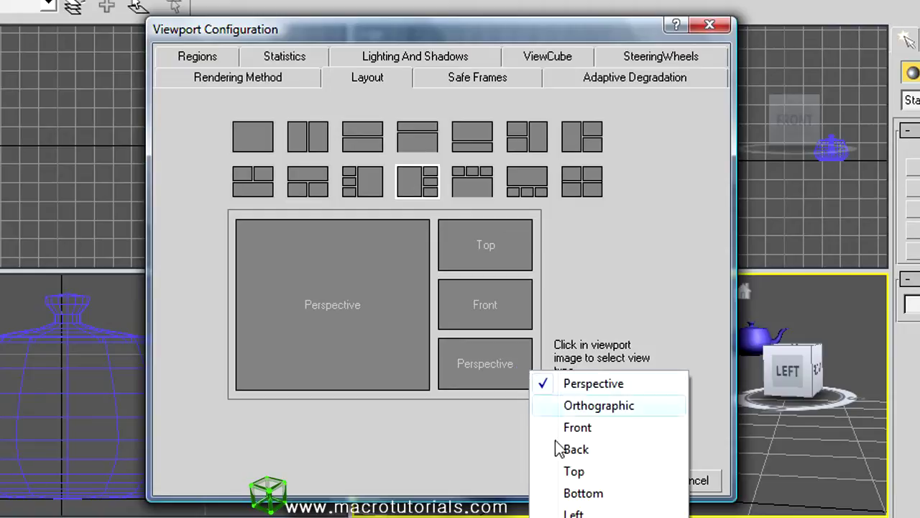
pyautogui.click(573, 512)
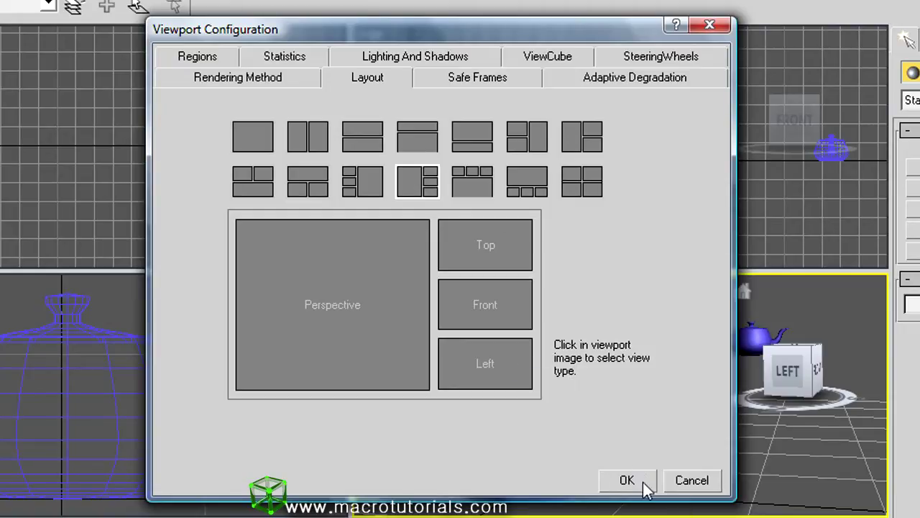
pyautogui.click(623, 481)
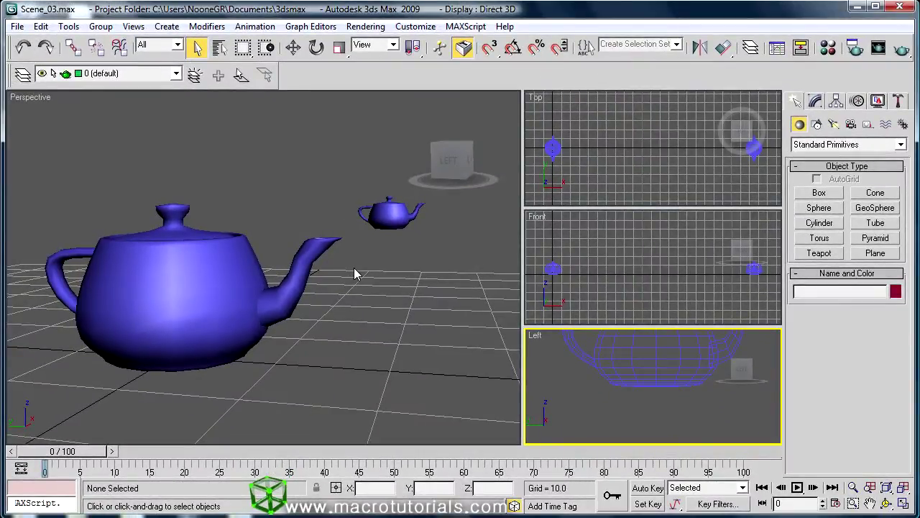
# Activate the large Perspective viewport.
pyautogui.click(360, 269)
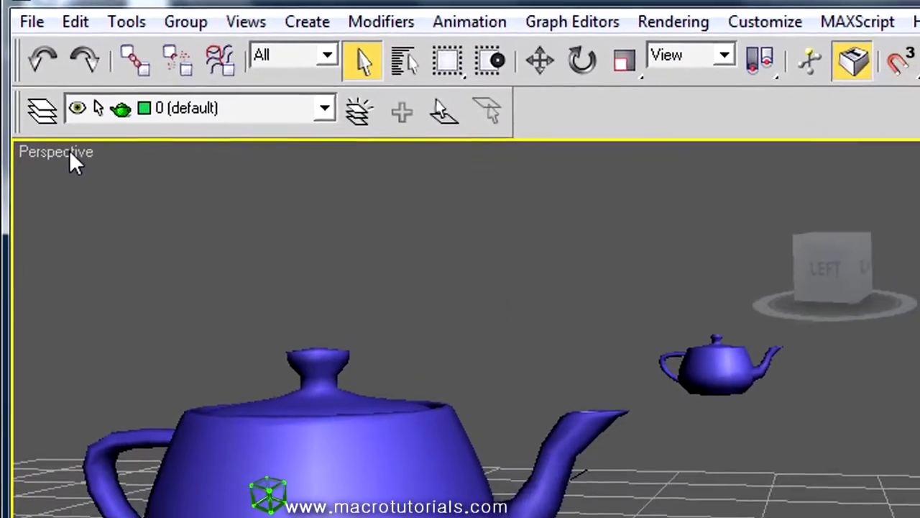
pyautogui.rightClick(70, 202)
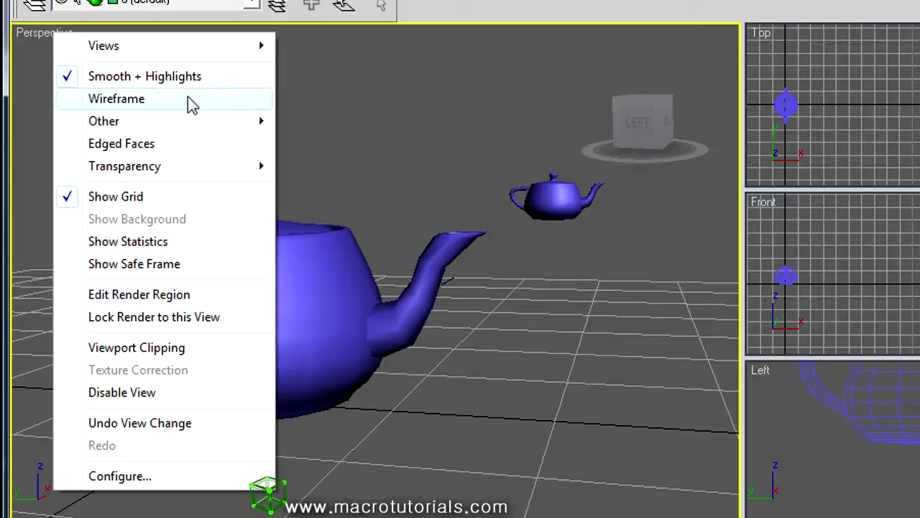
pyautogui.moveTo(181, 54)
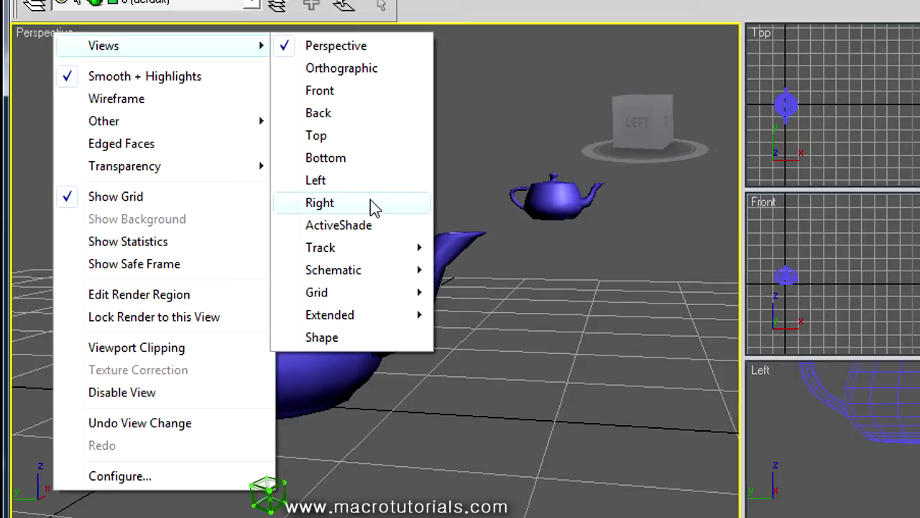
pyautogui.moveTo(382, 248)
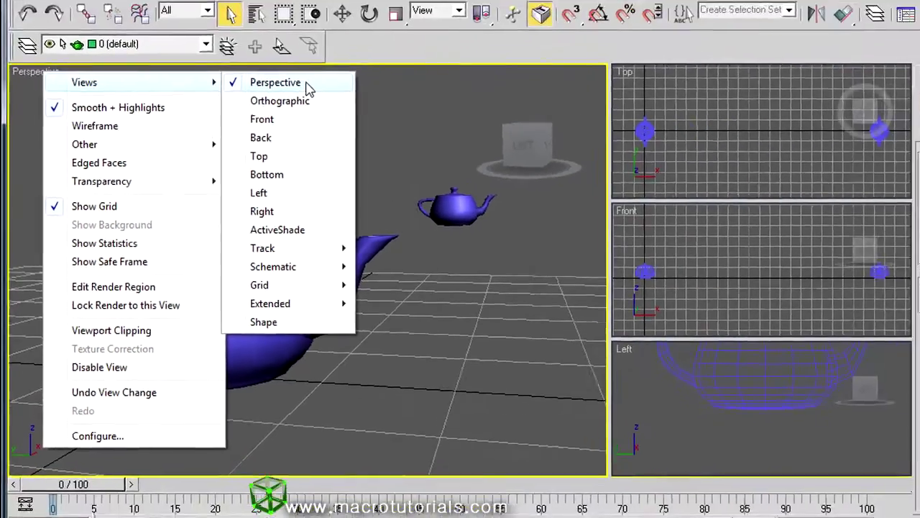
pyautogui.click(374, 49)
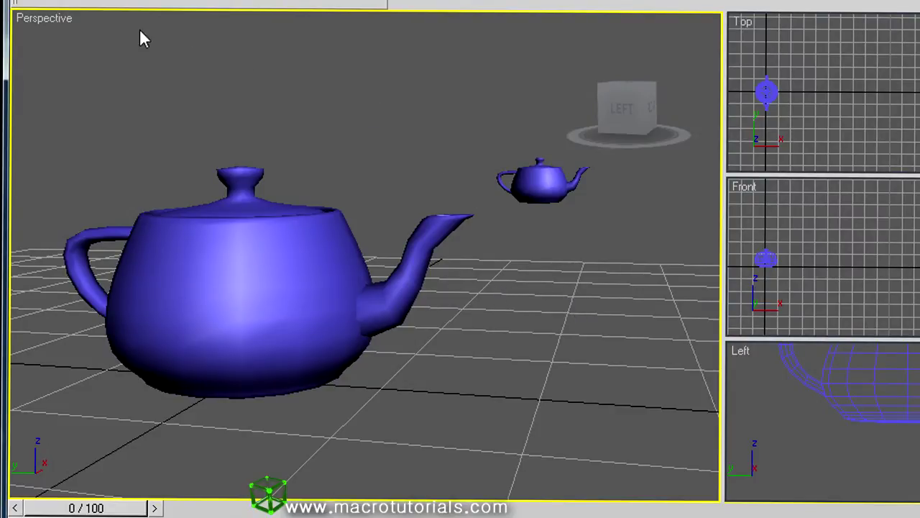
# Change the Perspective view to Orthographic and maximize it to fill the workspace.
pyautogui.rightClick(46, 21)
pyautogui.moveTo(97, 29)
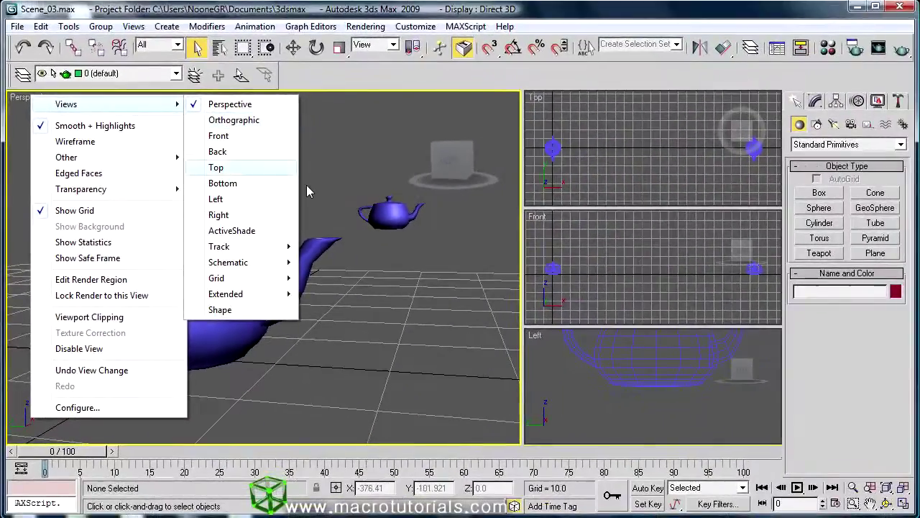
pyautogui.click(361, 267)
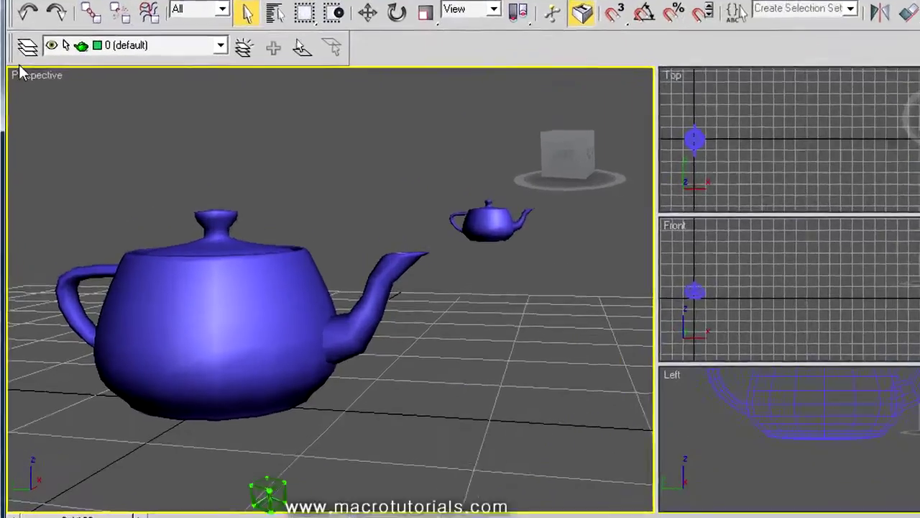
pyautogui.rightClick(29, 100)
pyautogui.moveTo(148, 57)
pyautogui.click(352, 86)
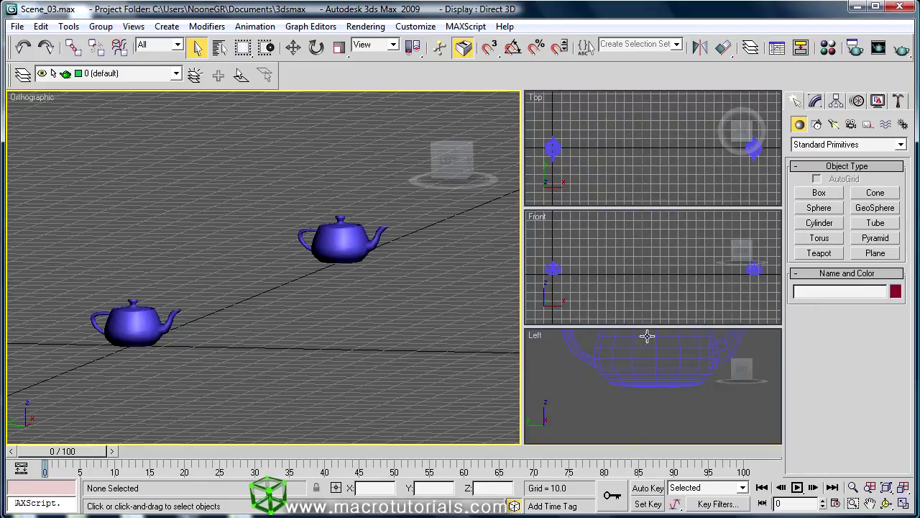
pyautogui.click(904, 504)
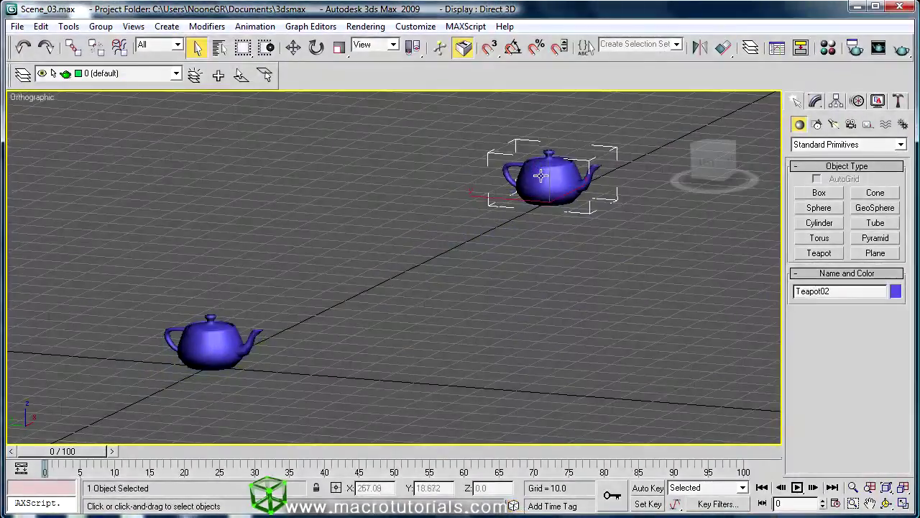
# Delete Teapot02 and switch the maximized view to Front.
pyautogui.press('Delete')
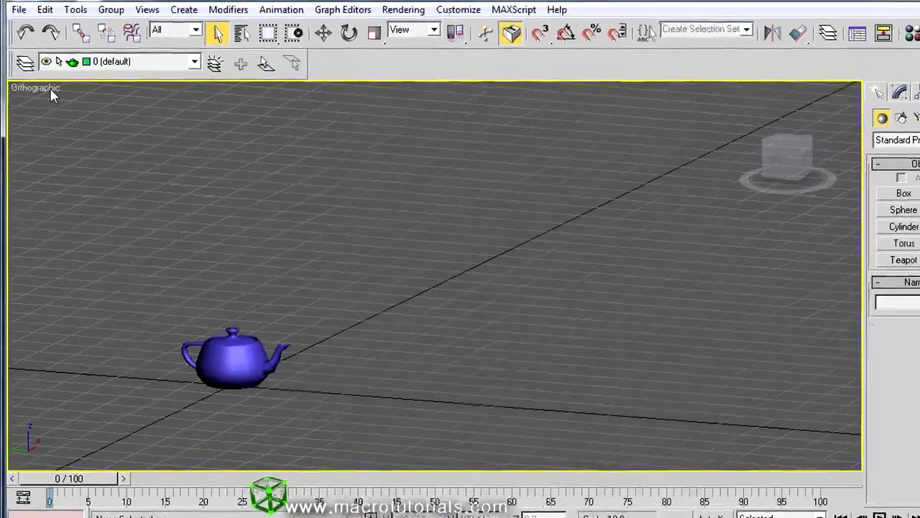
pyautogui.rightClick(51, 93)
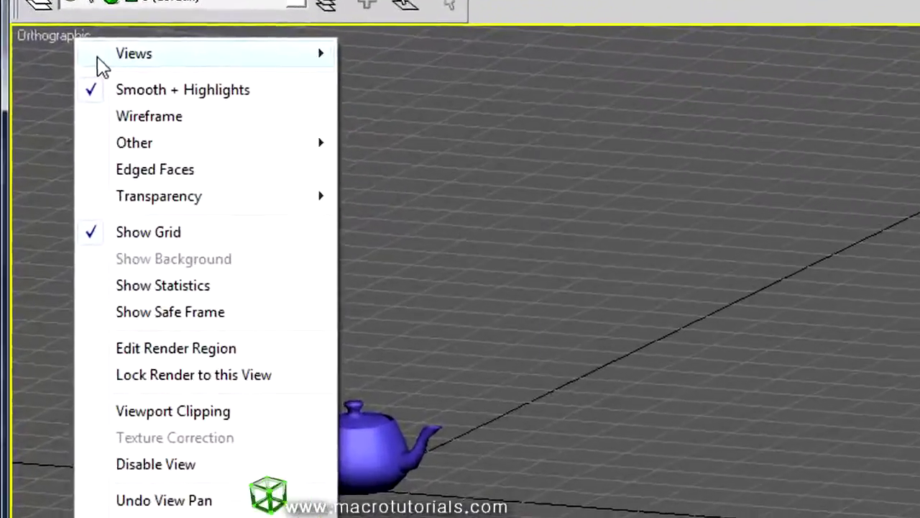
pyautogui.moveTo(85, 98)
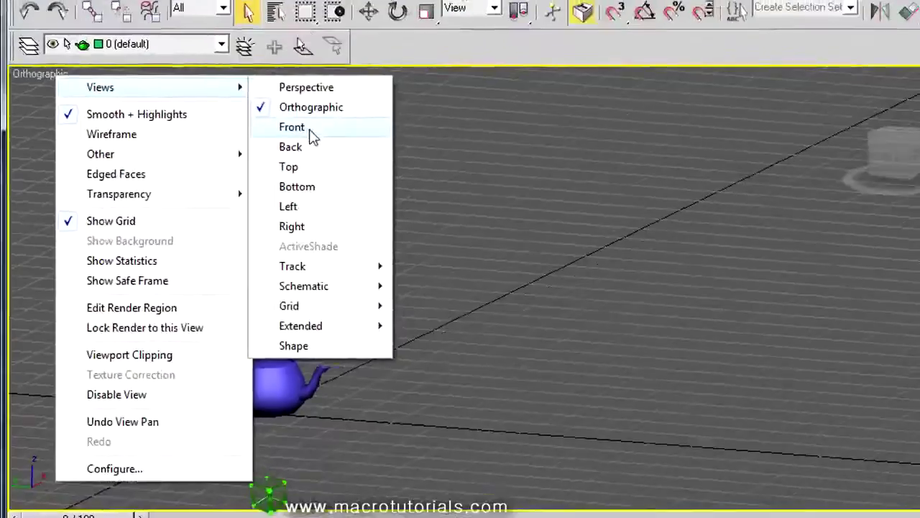
pyautogui.click(457, 104)
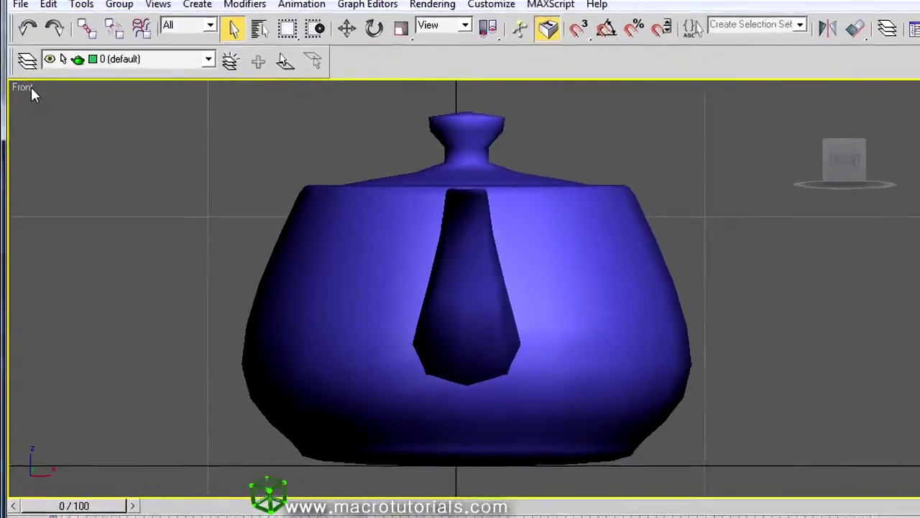
# Switch the viewport from Front to Back, then to Top.
pyautogui.rightClick(22, 97)
pyautogui.moveTo(49, 107)
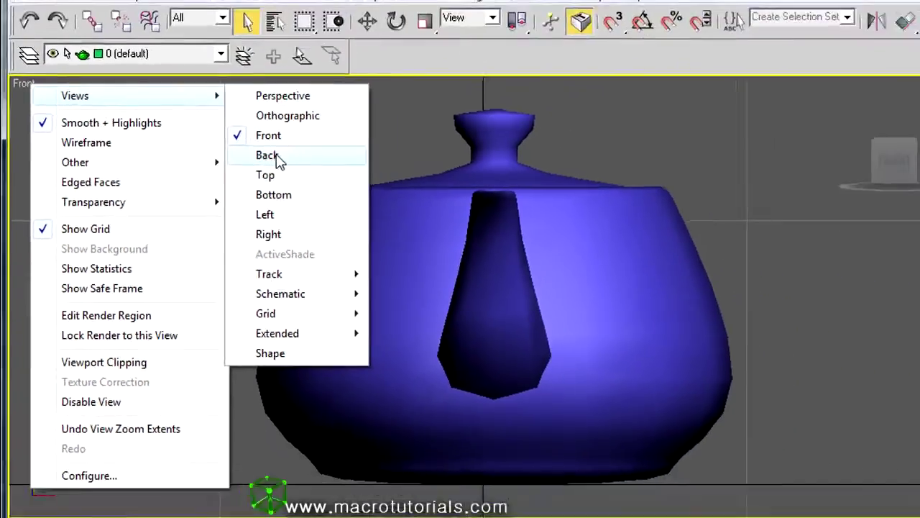
pyautogui.click(359, 158)
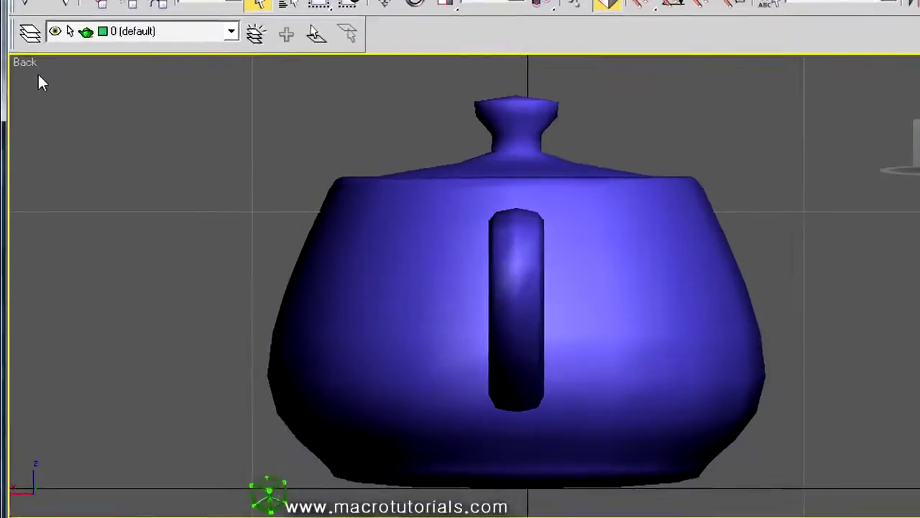
pyautogui.rightClick(26, 99)
pyautogui.moveTo(242, 50)
pyautogui.click(371, 143)
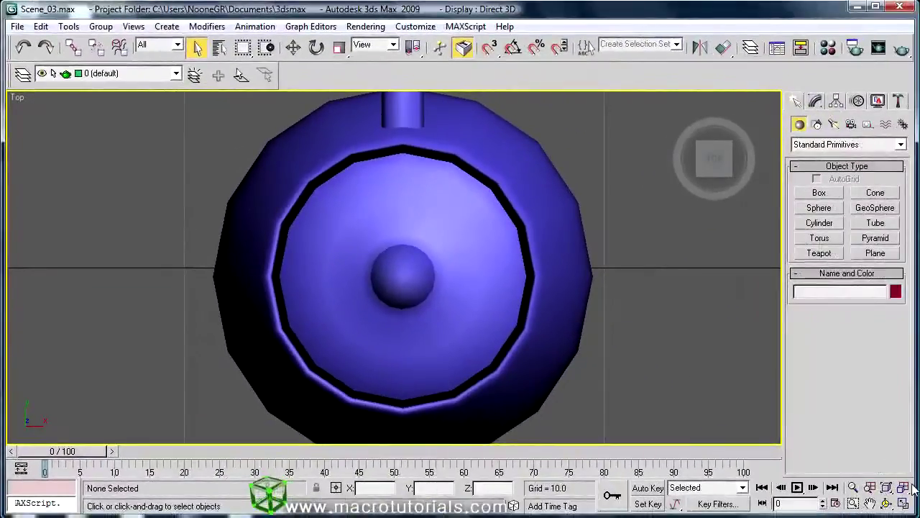
# Zoom extents on the teapot in the Top view, then switch to the Bottom view.
pyautogui.press('z')
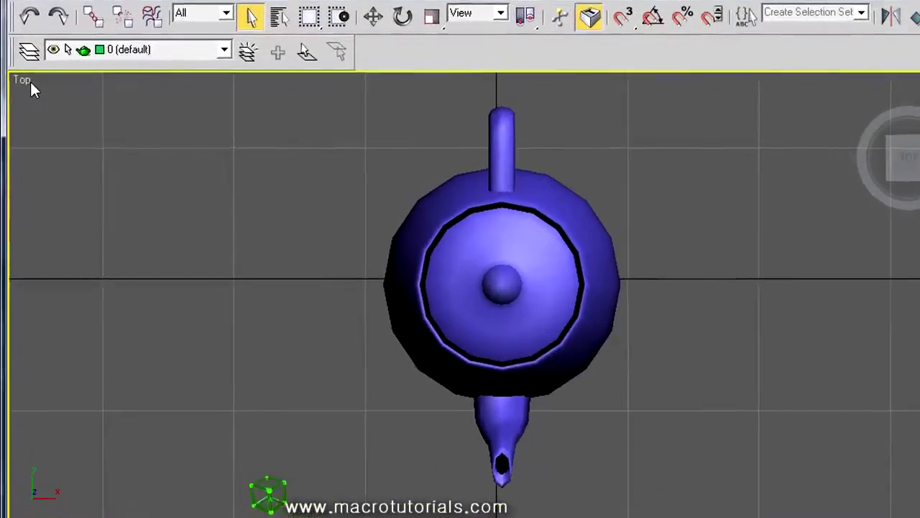
pyautogui.rightClick(20, 98)
pyautogui.moveTo(82, 85)
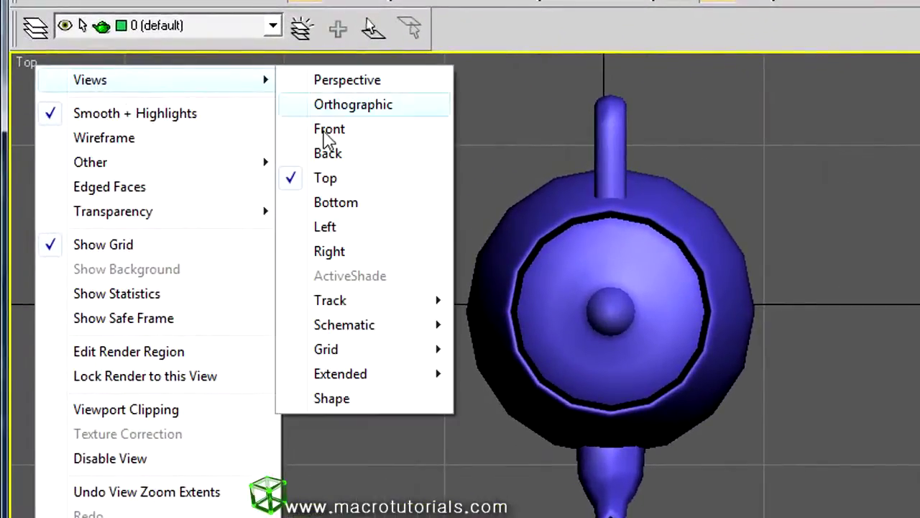
pyautogui.click(302, 199)
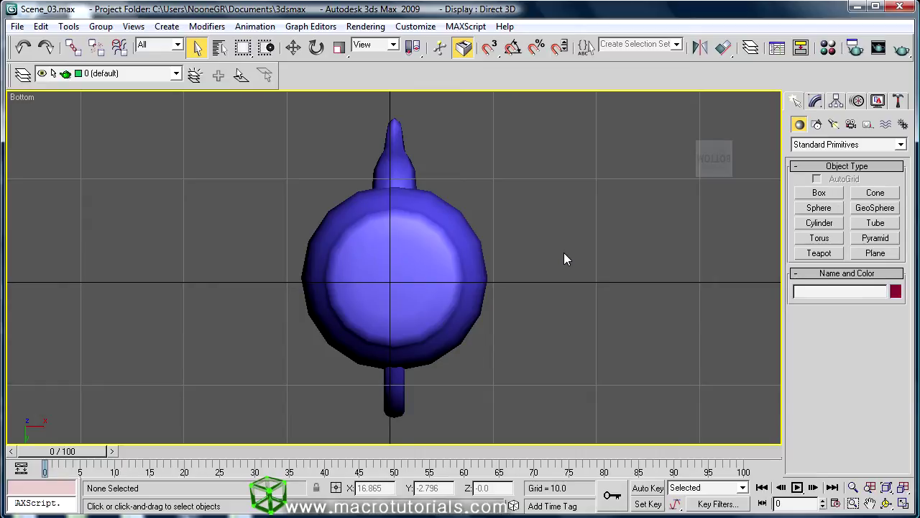
# Cycle through Perspective, Top and Left views with zoom extents, then Front and Bottom.
pyautogui.press('p')
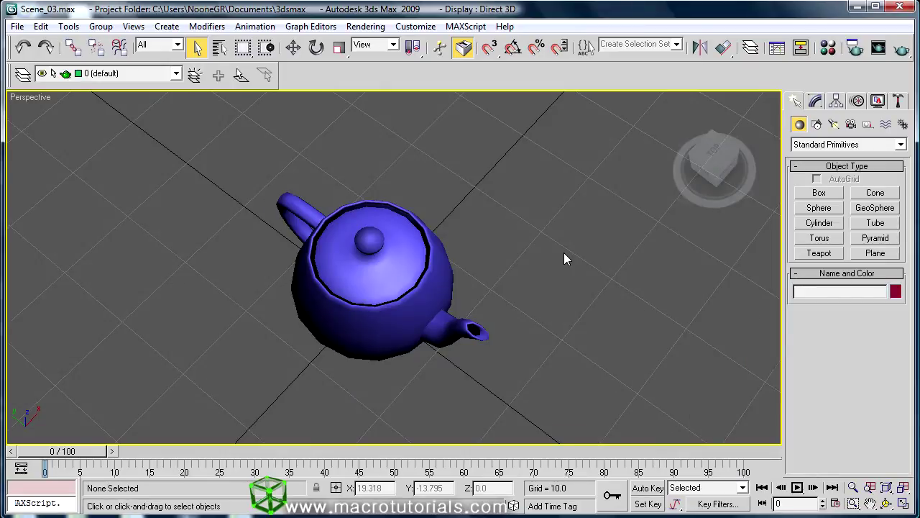
pyautogui.press('t')
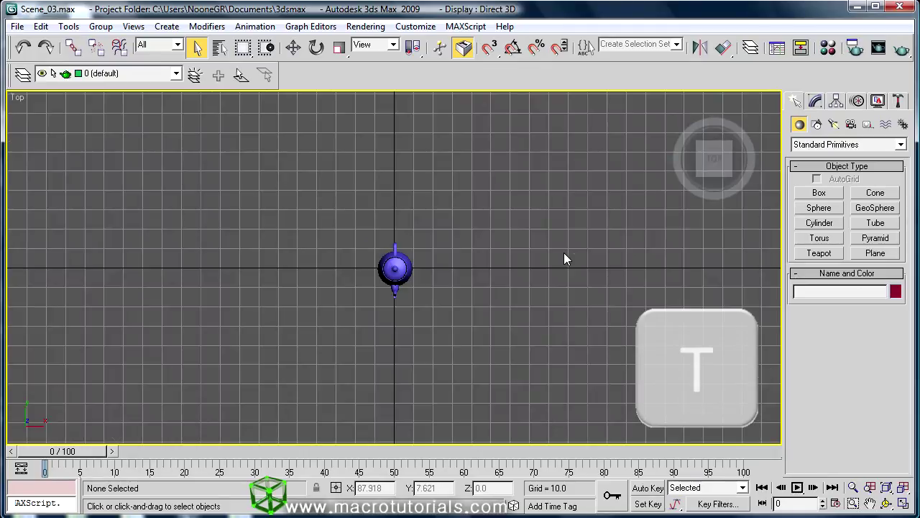
pyautogui.click(903, 488)
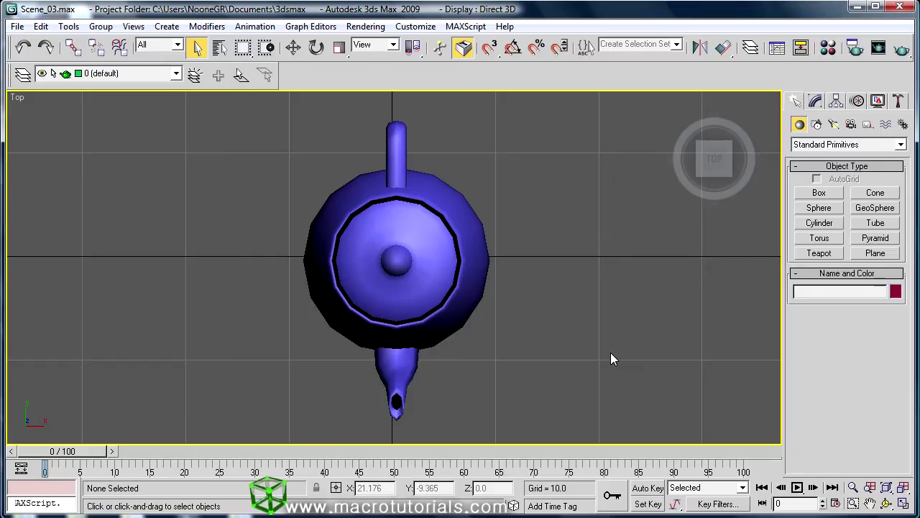
pyautogui.press('l')
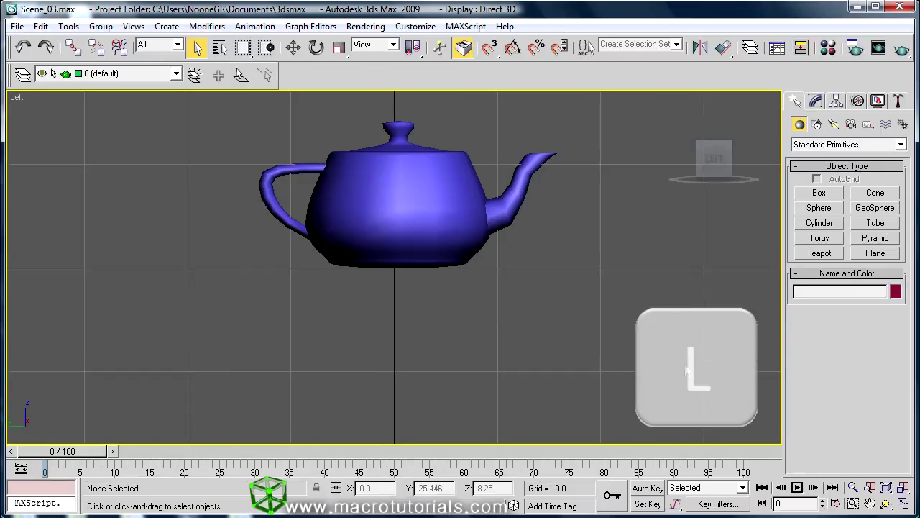
pyautogui.click(904, 489)
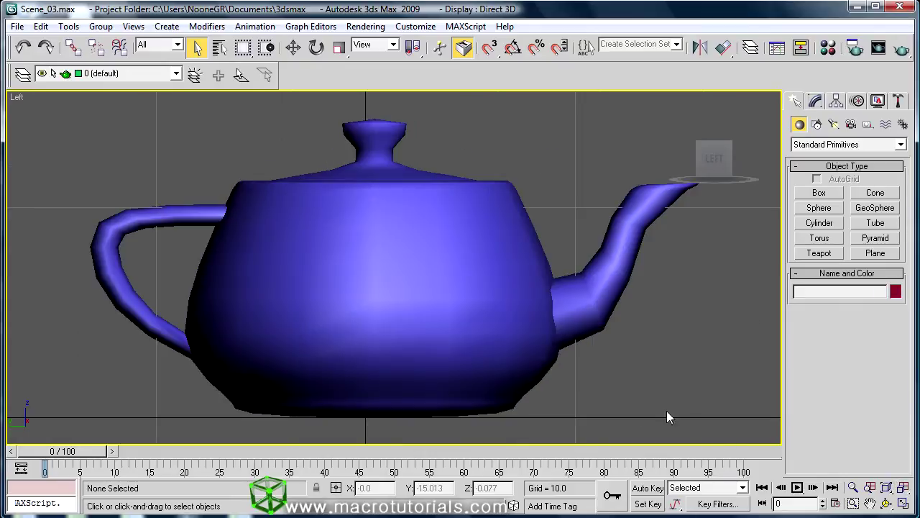
pyautogui.press('f')
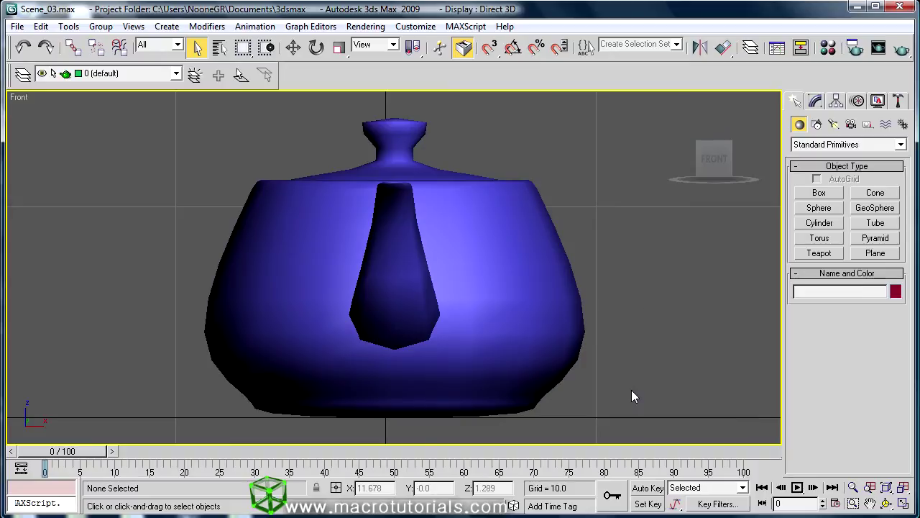
pyautogui.press('b')
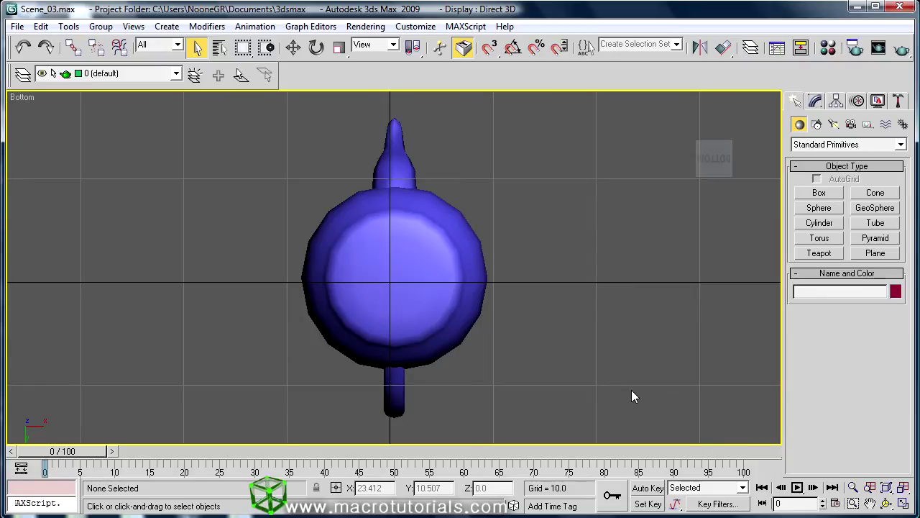
# From Perspective, use the ViewCube to go Home, then Top, then an upright Right view.
pyautogui.press('p')
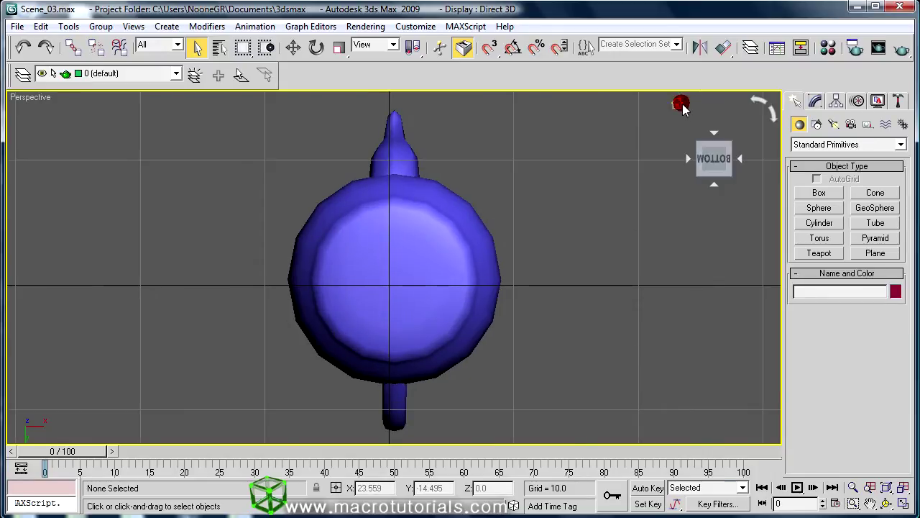
pyautogui.click(681, 105)
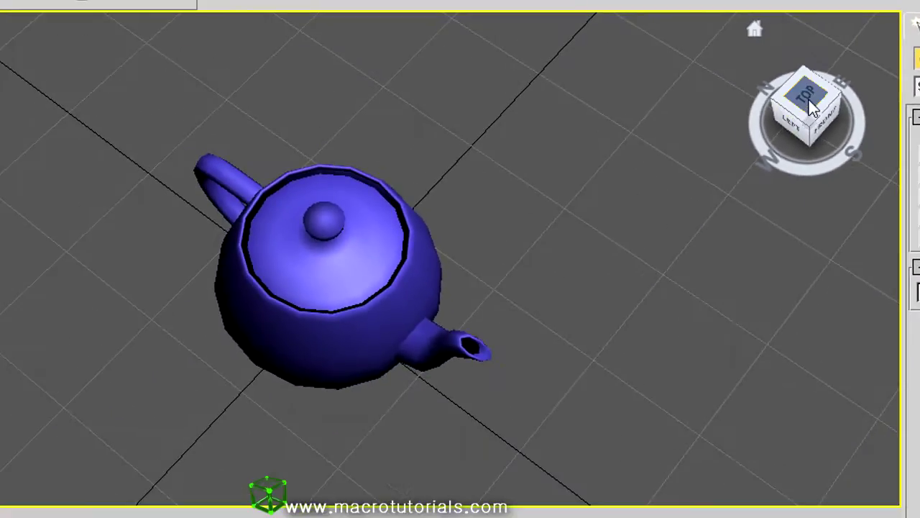
pyautogui.click(809, 97)
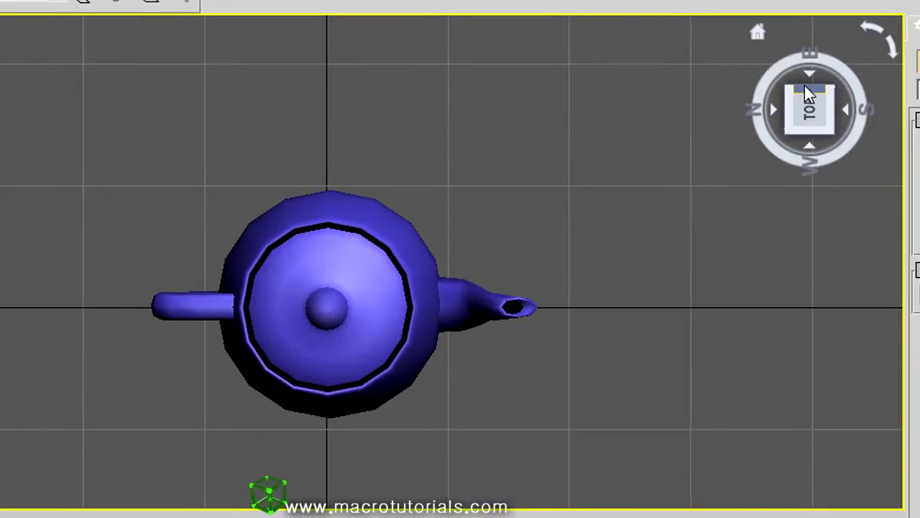
pyautogui.click(809, 76)
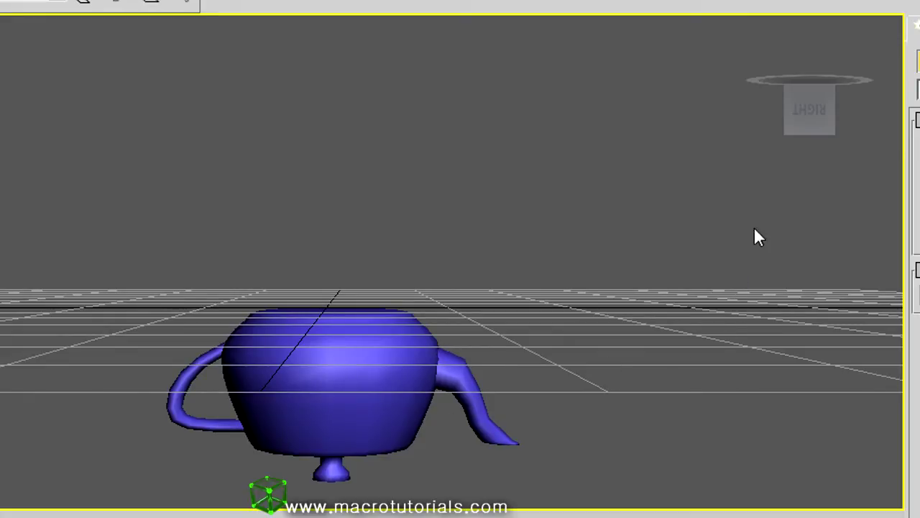
pyautogui.click(809, 114)
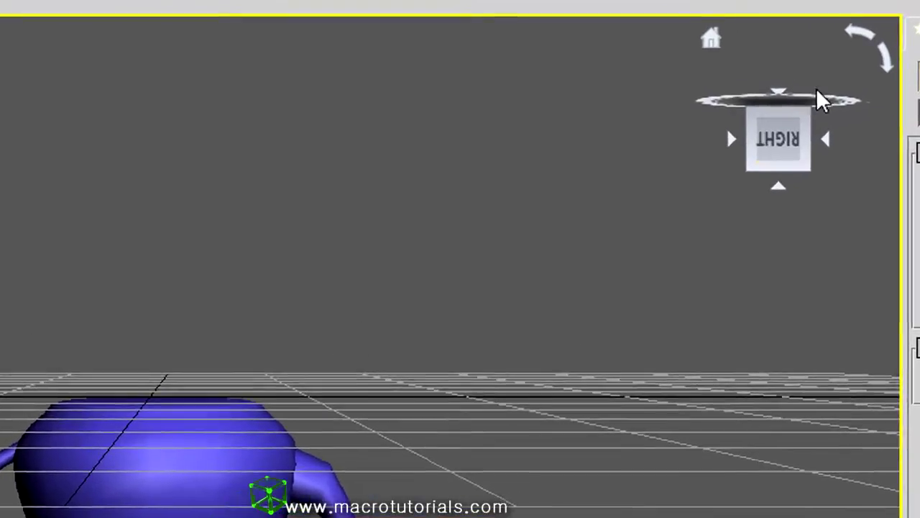
pyautogui.click(849, 90)
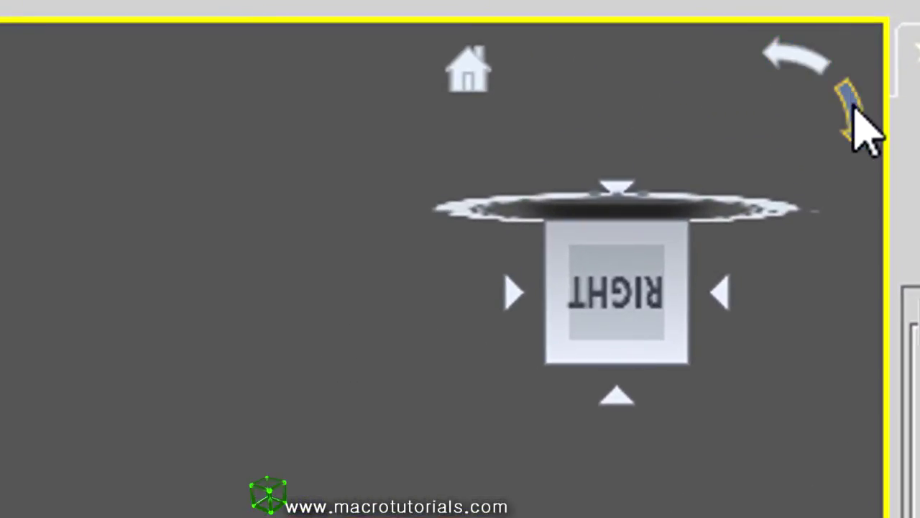
pyautogui.click(892, 44)
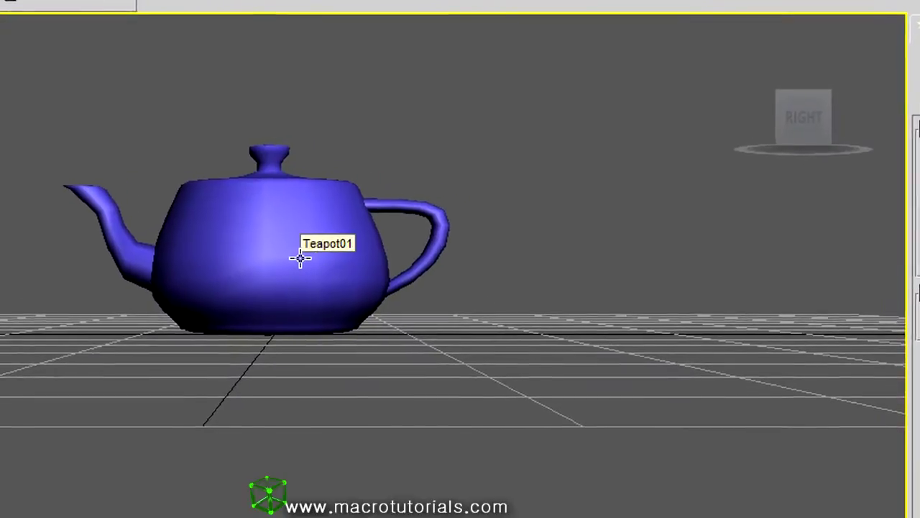
# Orbit around the teapot through Front, Left, Back and Right views using ViewCube edges.
pyautogui.moveTo(777, 141)
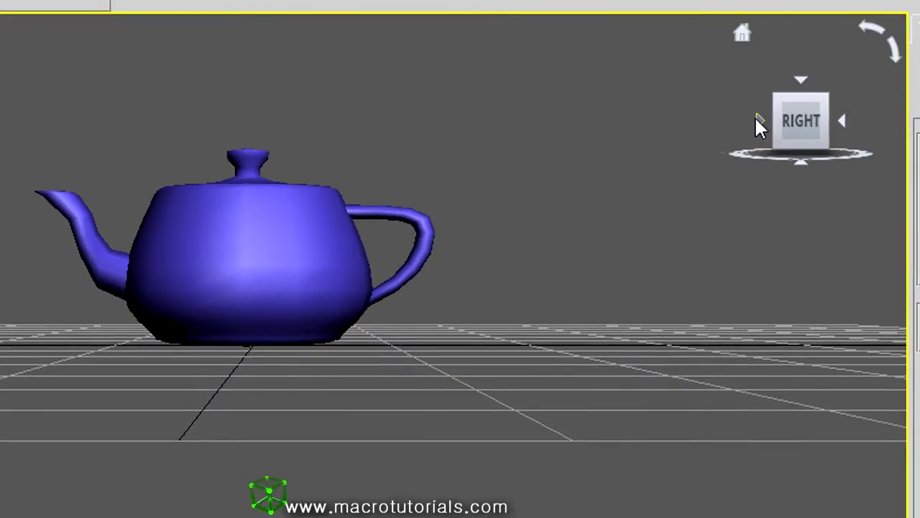
pyautogui.click(757, 120)
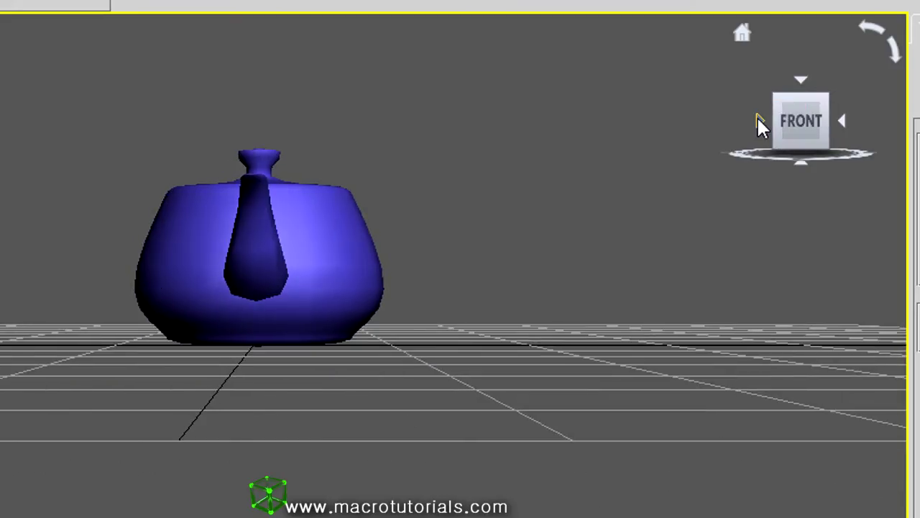
pyautogui.click(759, 121)
pyautogui.click(761, 122)
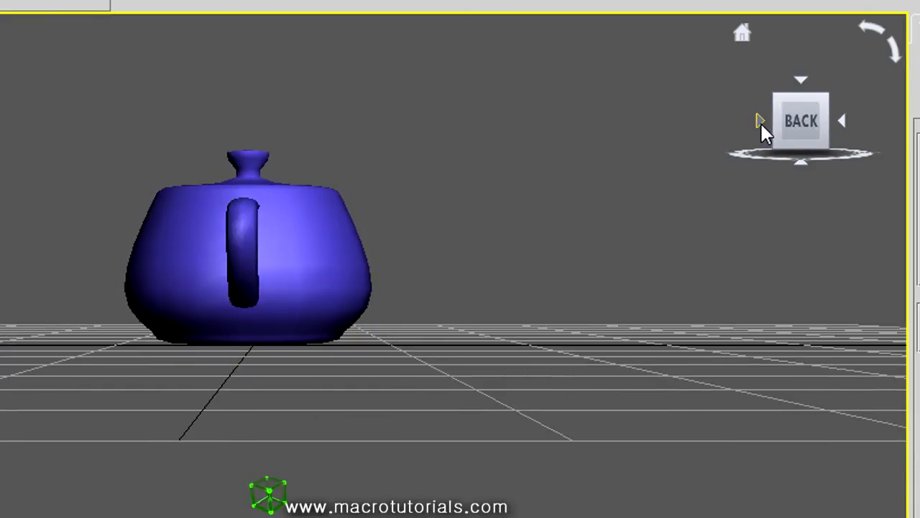
pyautogui.click(757, 122)
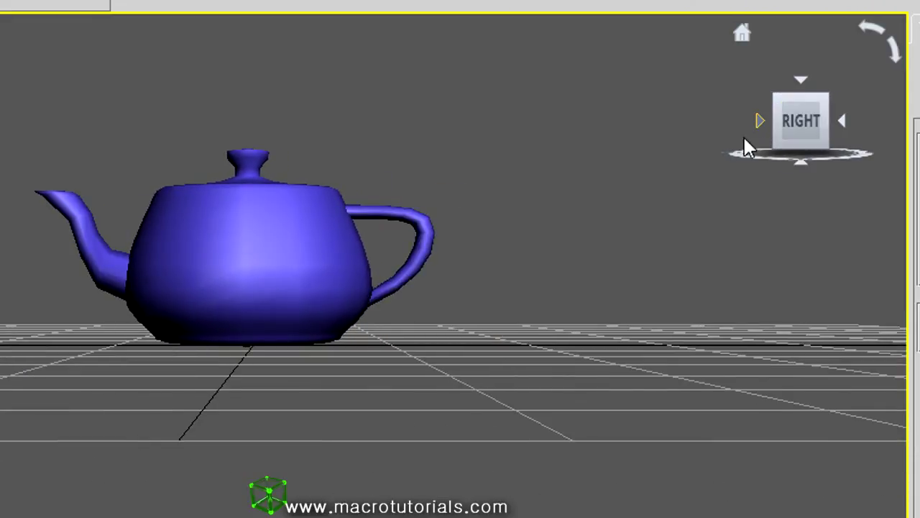
# Jump between ViewCube corner and edge views, then drag to a higher front-top angle.
pyautogui.click(776, 94)
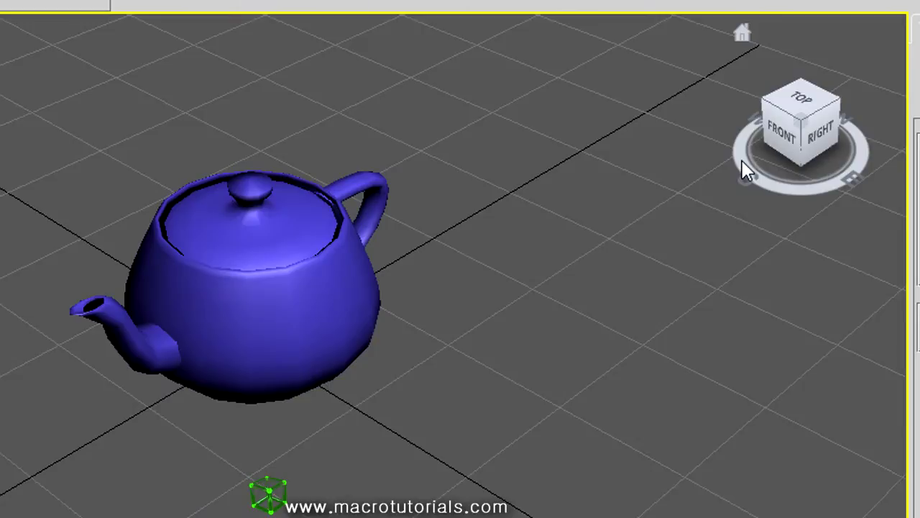
pyautogui.click(762, 118)
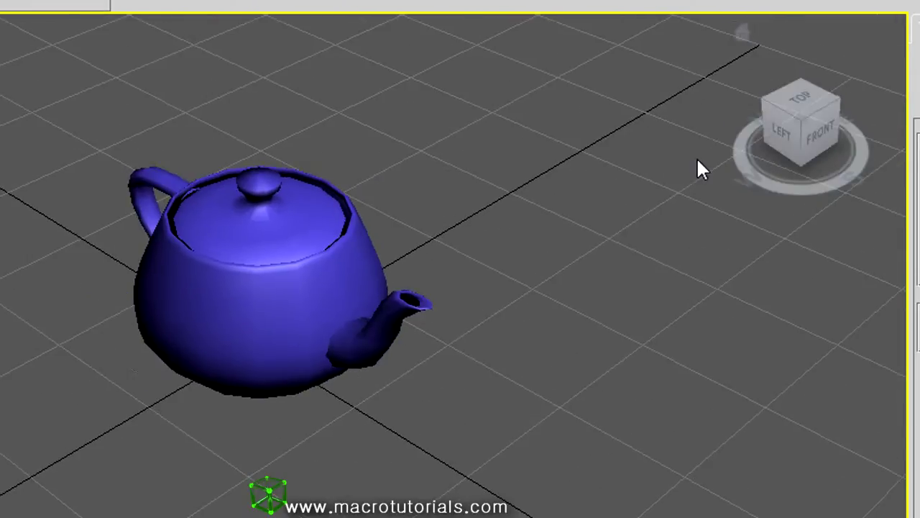
pyautogui.click(768, 103)
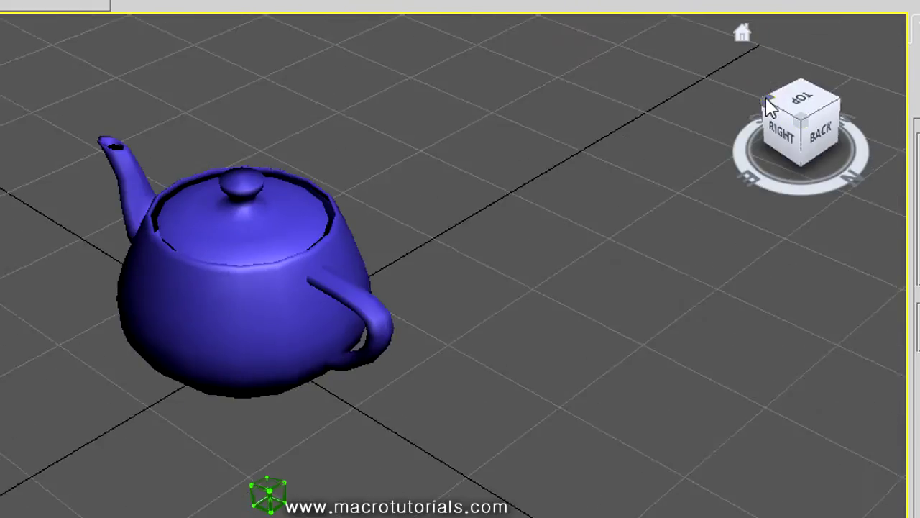
pyautogui.click(768, 103)
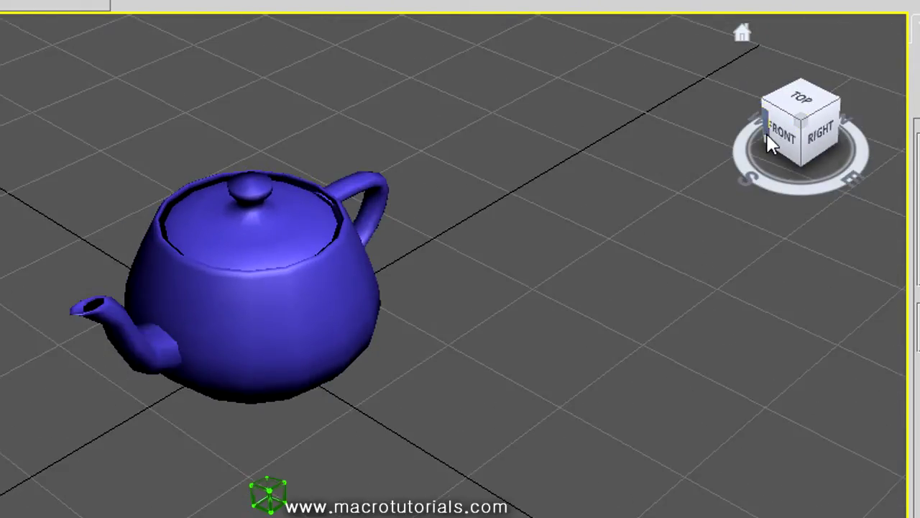
pyautogui.click(768, 129)
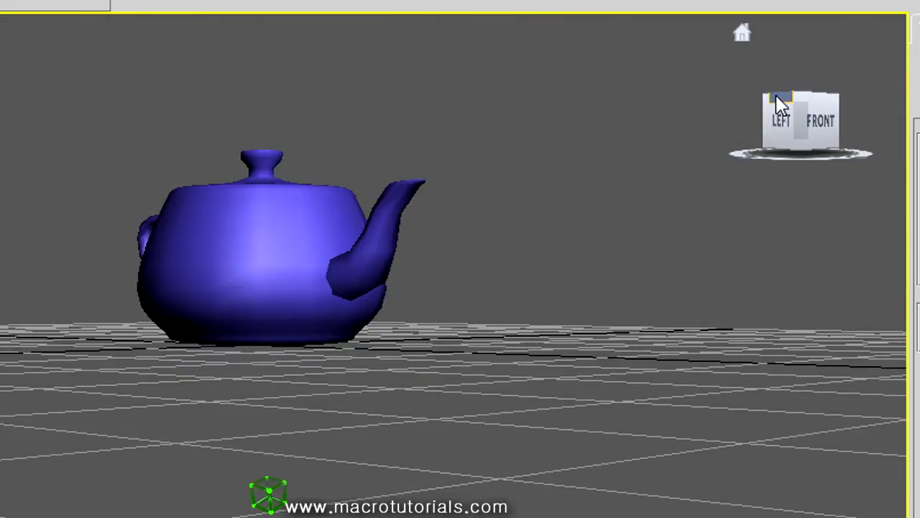
pyautogui.click(780, 102)
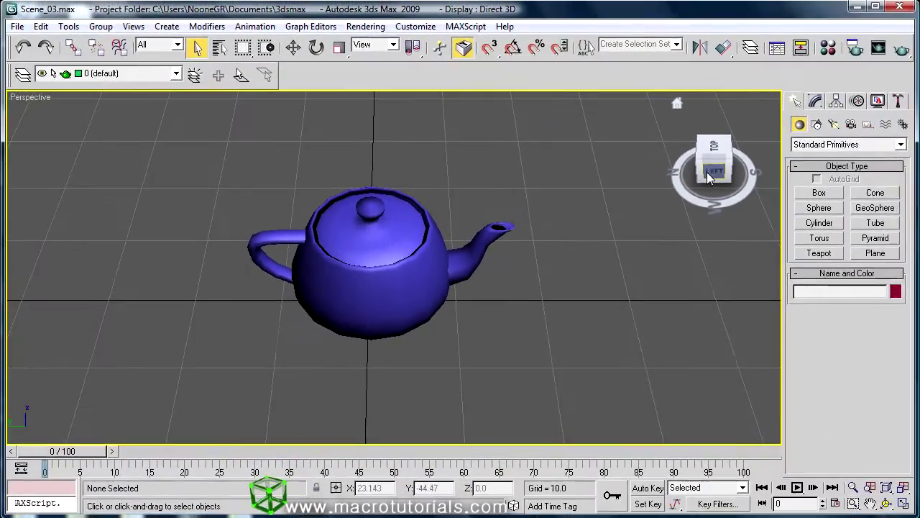
pyautogui.click(817, 95)
pyautogui.moveTo(726, 147); pyautogui.dragTo(516, 144)
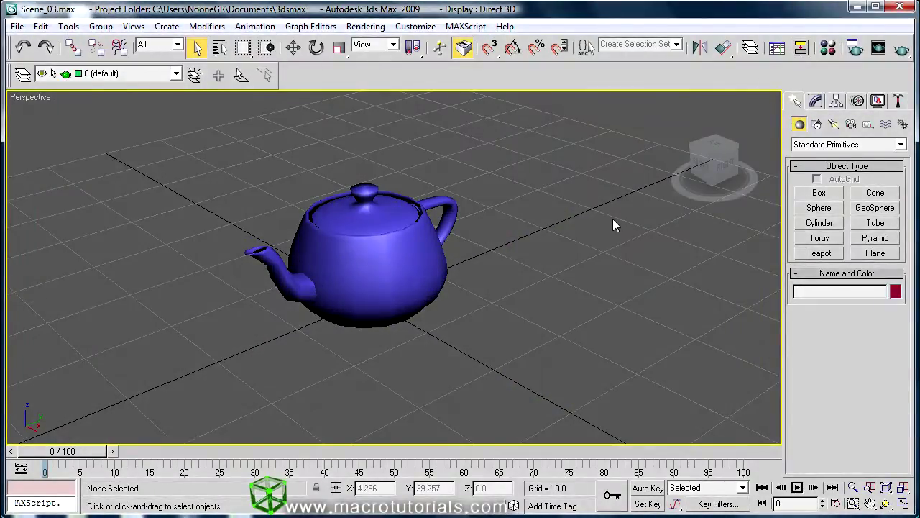
# Spin the view, then view the teapot from the left and front, returning Home each time.
pyautogui.moveTo(702, 205)
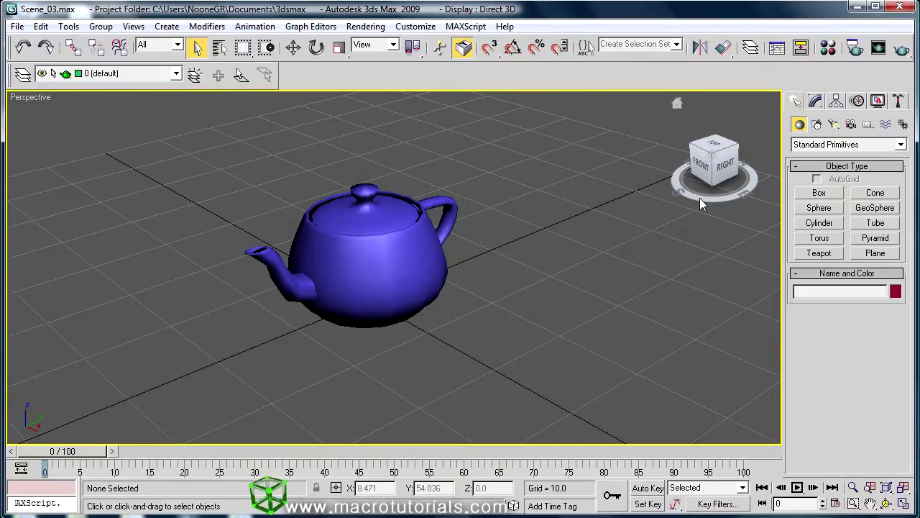
pyautogui.moveTo(694, 194)
pyautogui.mouseDown()
pyautogui.moveTo(751, 210)
pyautogui.moveTo(140, 222)
pyautogui.moveTo(740, 254)
pyautogui.moveTo(568, 261)
pyautogui.moveTo(125, 335)
pyautogui.moveTo(539, 353)
pyautogui.moveTo(310, 397)
pyautogui.moveTo(248, 424)
pyautogui.mouseUp()
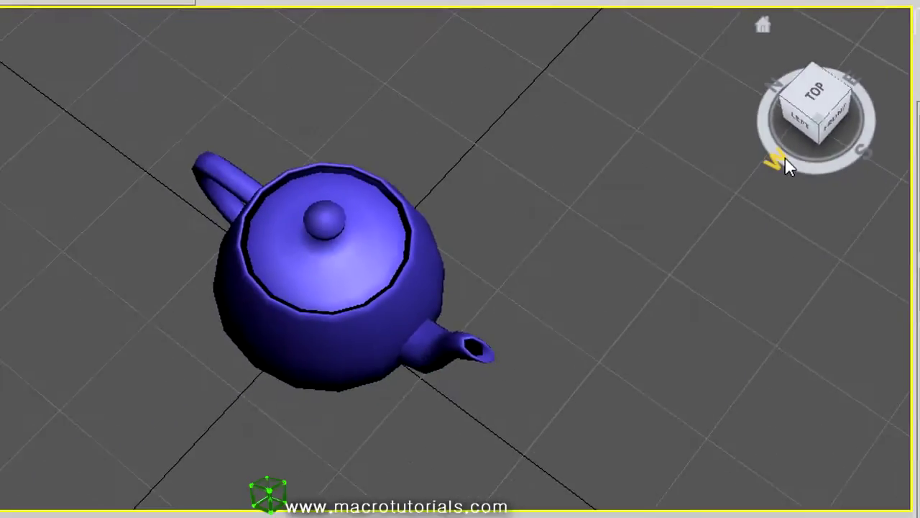
pyautogui.click(785, 158)
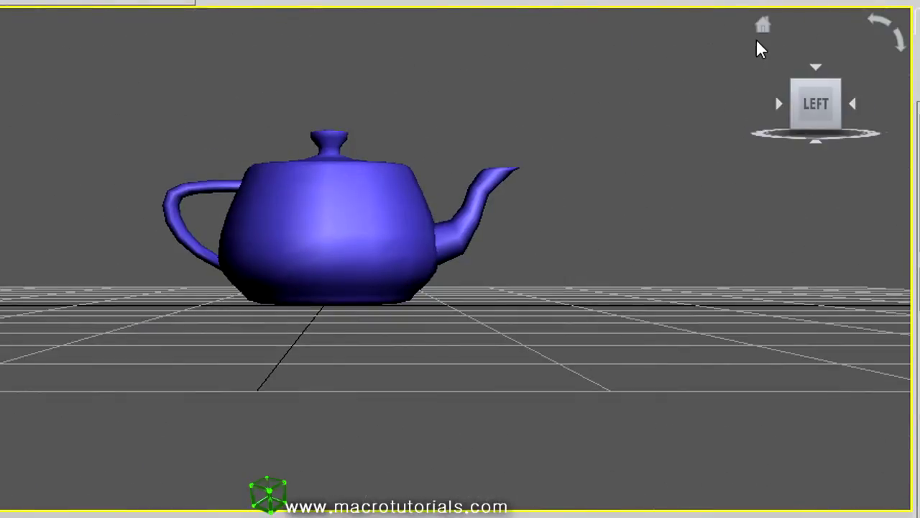
pyautogui.click(763, 26)
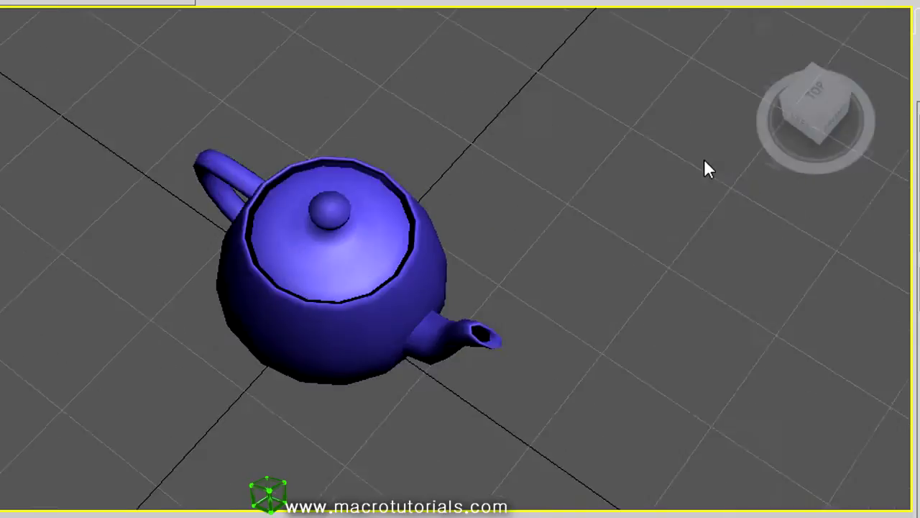
pyautogui.click(866, 153)
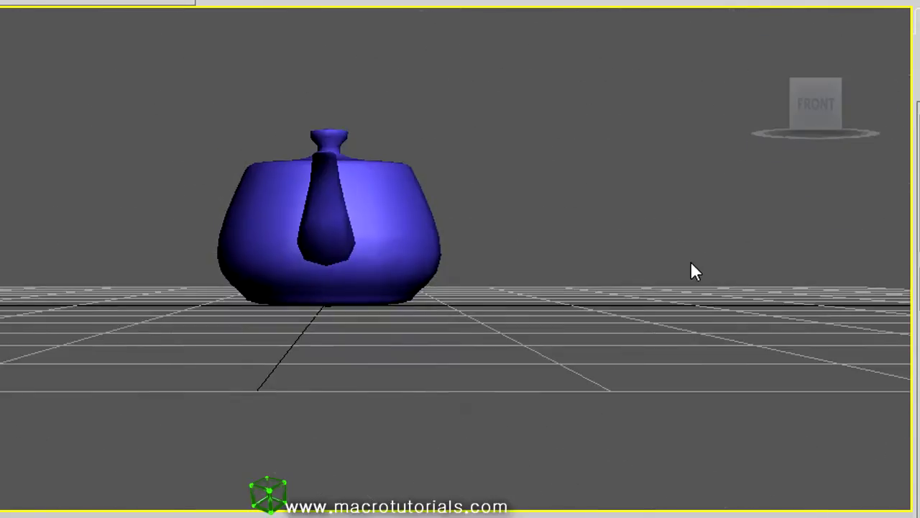
pyautogui.click(763, 28)
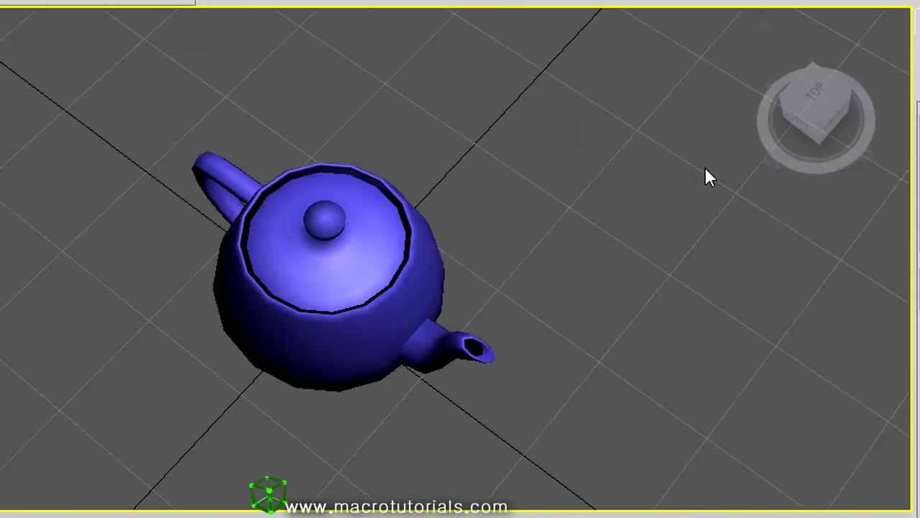
# View the teapot from the right and back via the compass, returning Home after each.
pyautogui.click(849, 77)
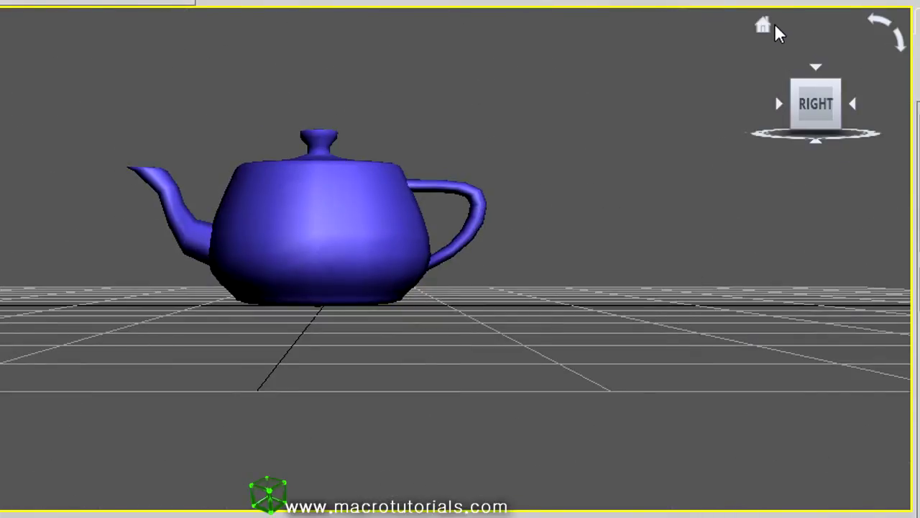
pyautogui.click(762, 27)
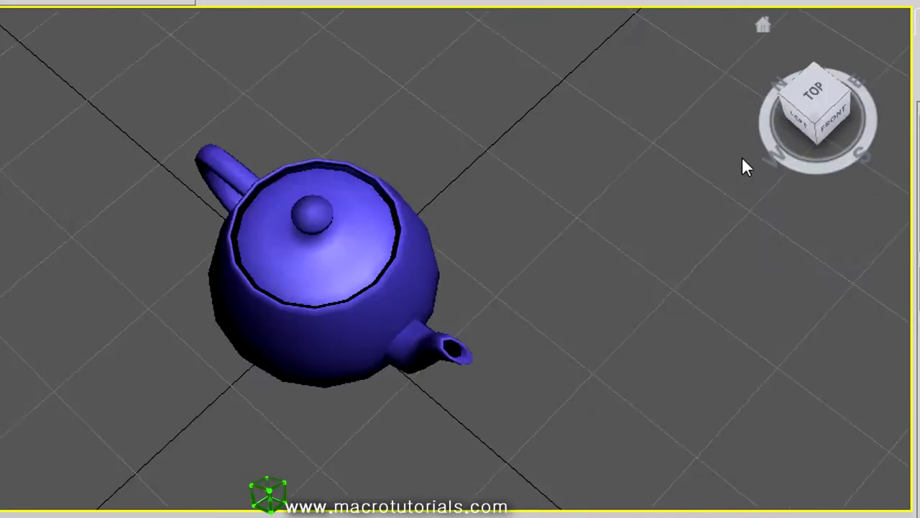
pyautogui.click(770, 84)
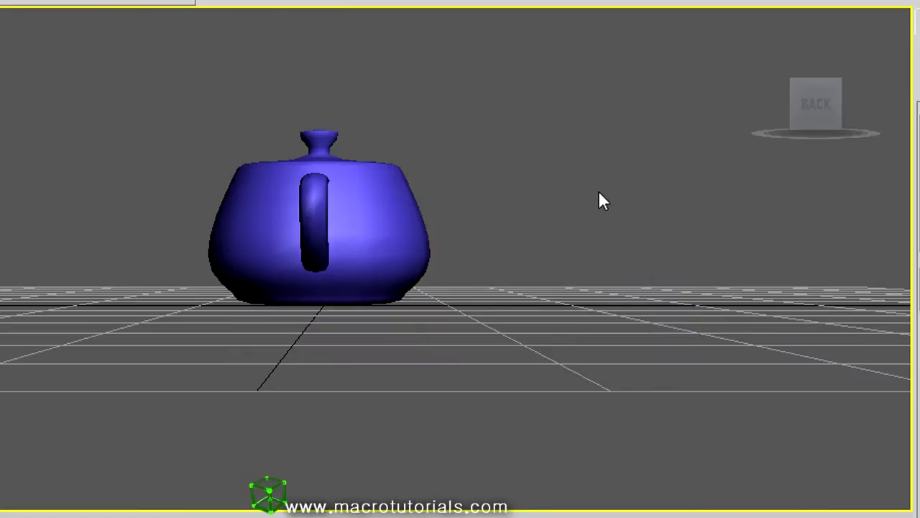
pyautogui.click(757, 27)
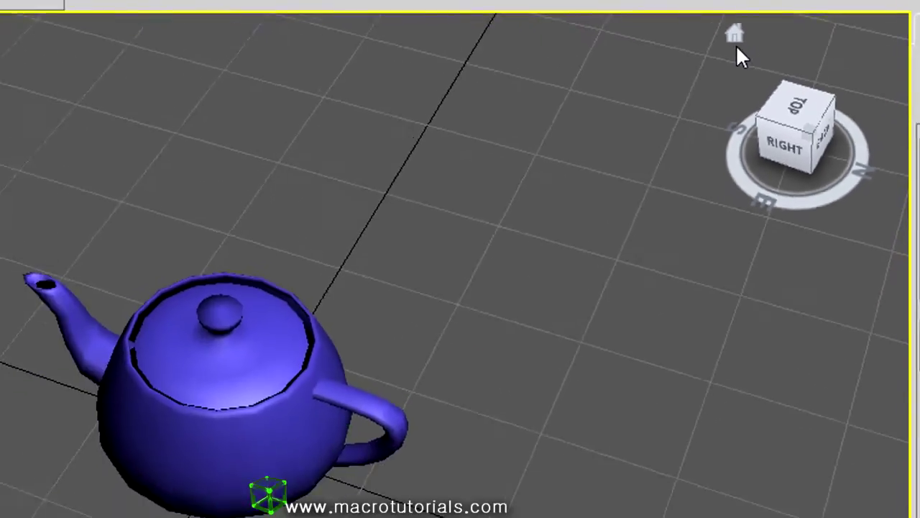
# Return to the Home view, then orbit the Perspective view to a lower side angle on the teapot.
pyautogui.click(734, 33)
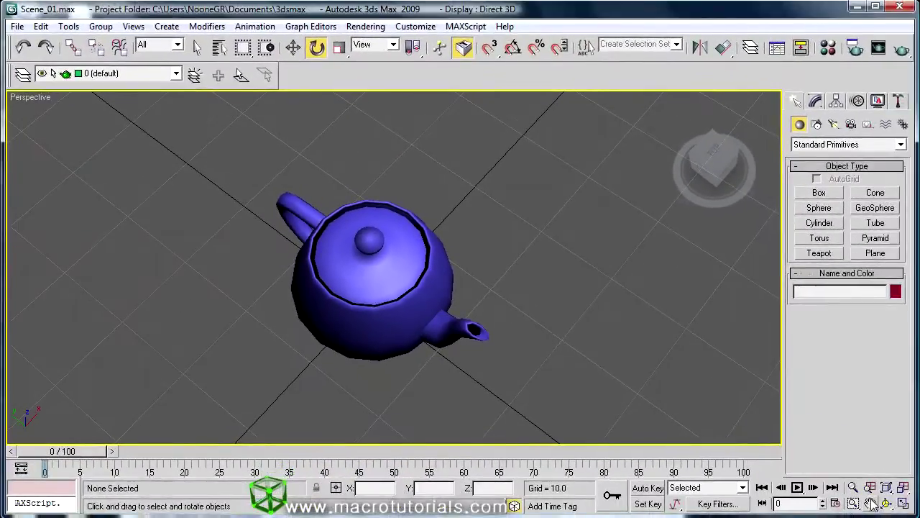
pyautogui.click(886, 503)
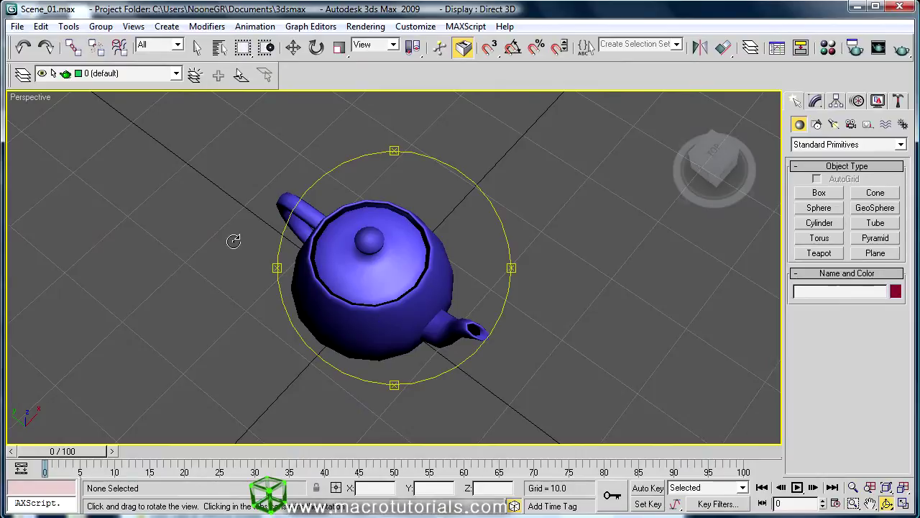
pyautogui.moveTo(318, 274); pyautogui.dragTo(433, 290)
pyautogui.rightClick(434, 290)
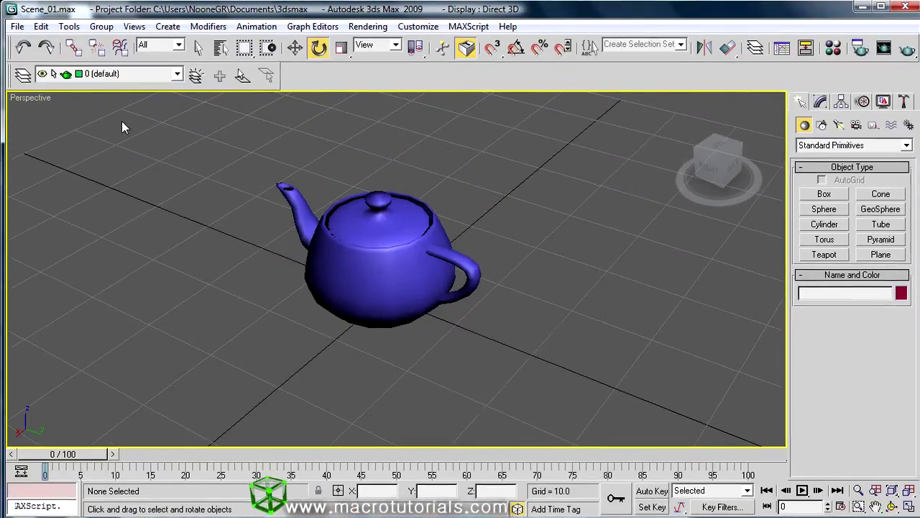
pyautogui.click(153, 28)
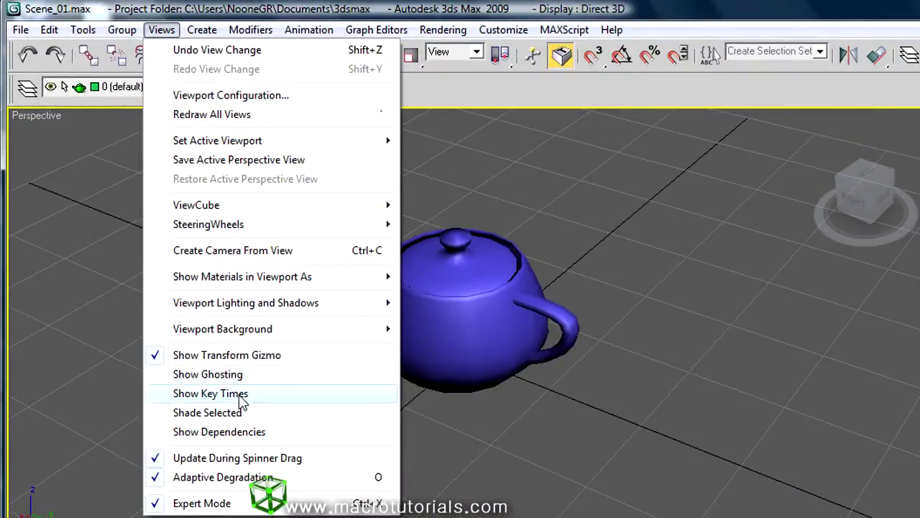
# Set the current angle as the ViewCube Home view, orbit away, then jump back Home.
pyautogui.moveTo(261, 208)
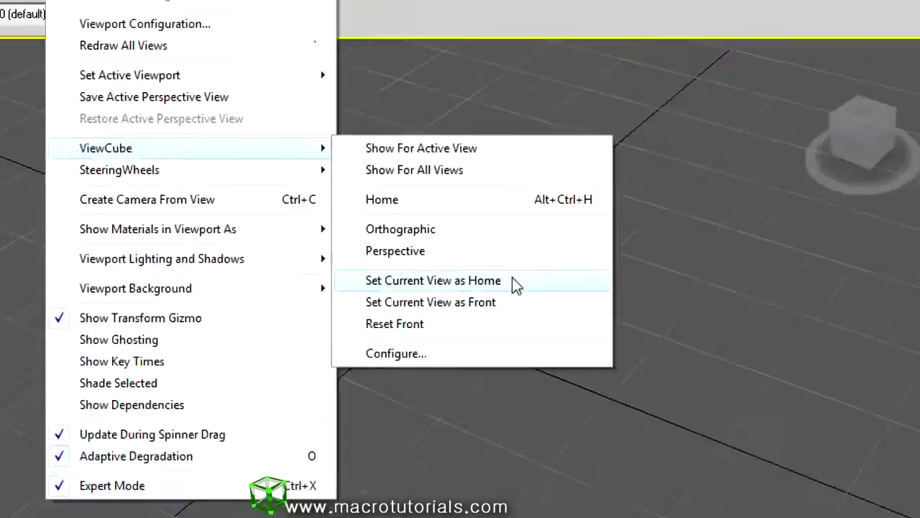
pyautogui.click(513, 280)
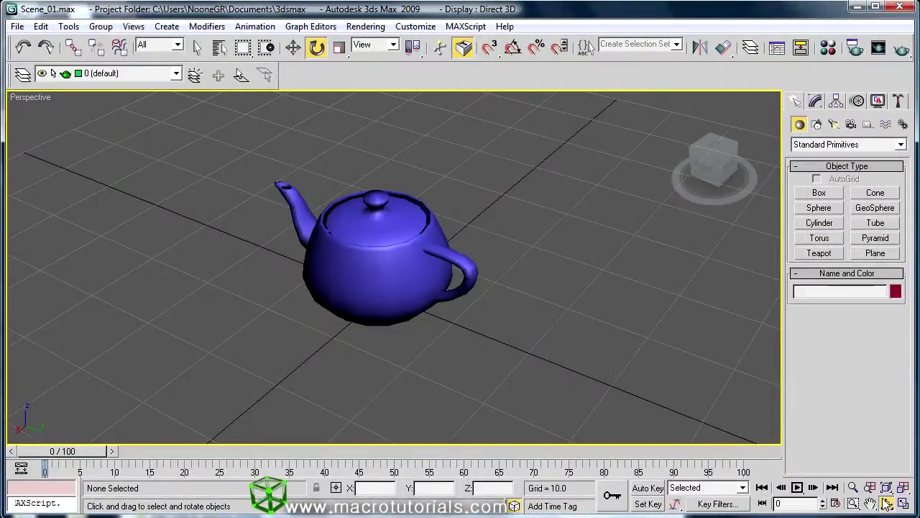
pyautogui.click(887, 503)
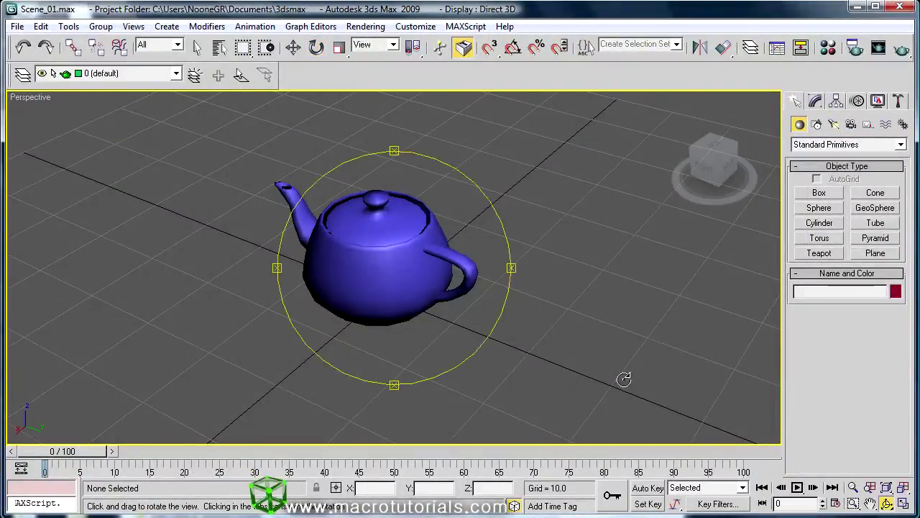
pyautogui.moveTo(426, 306); pyautogui.dragTo(238, 318)
pyautogui.rightClick(238, 318)
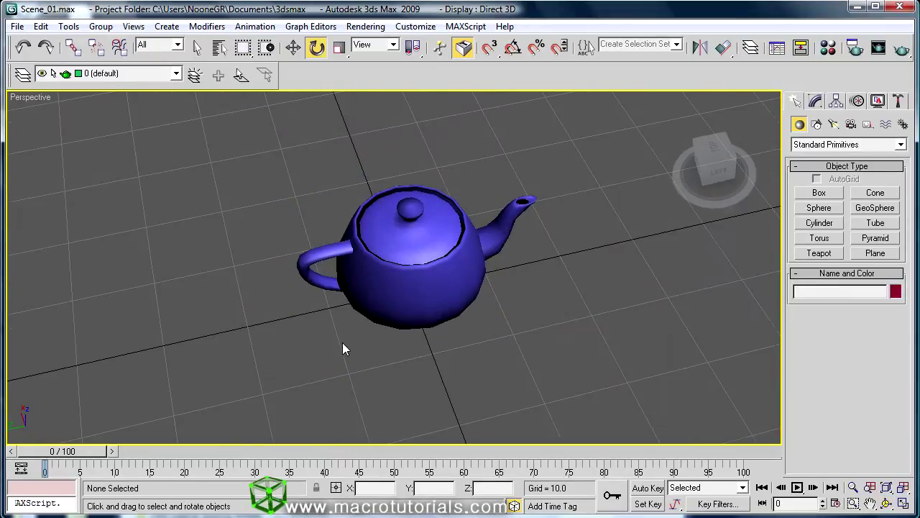
pyautogui.moveTo(649, 137)
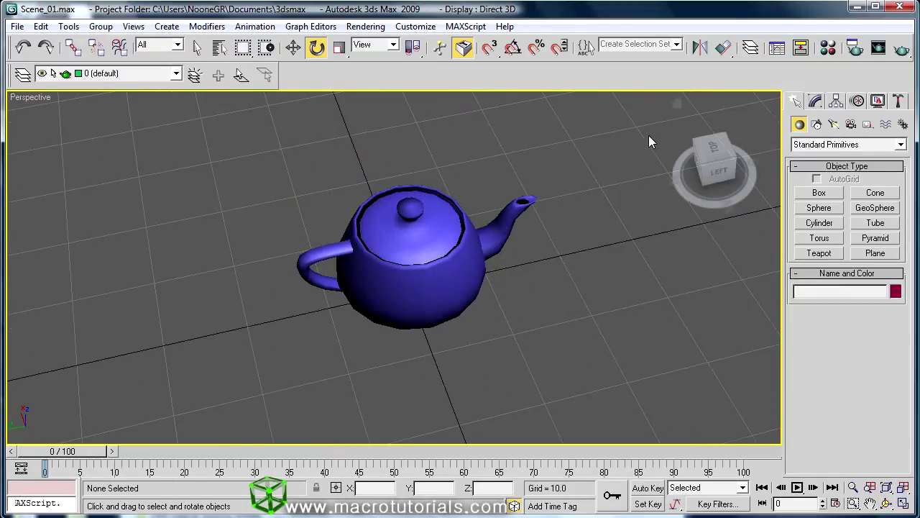
pyautogui.click(675, 105)
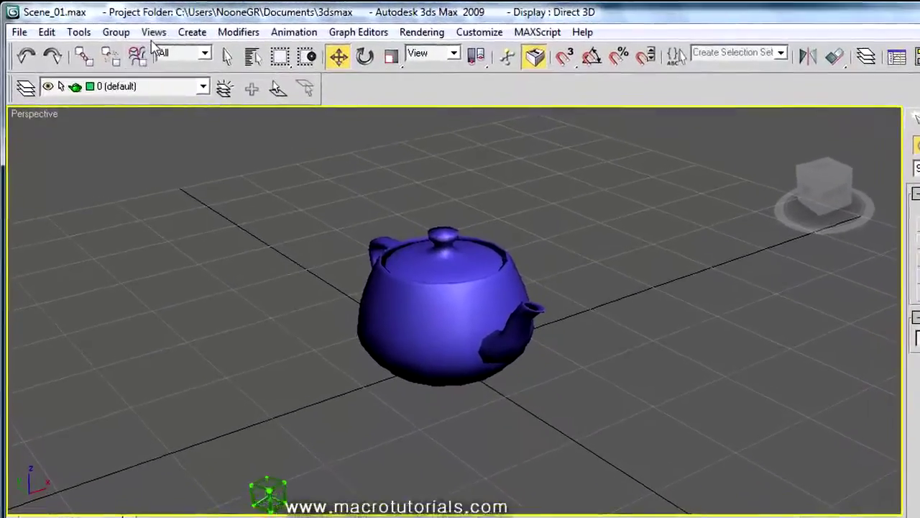
# Dismiss the Views > ViewCube submenu without choosing any command.
pyautogui.click(158, 35)
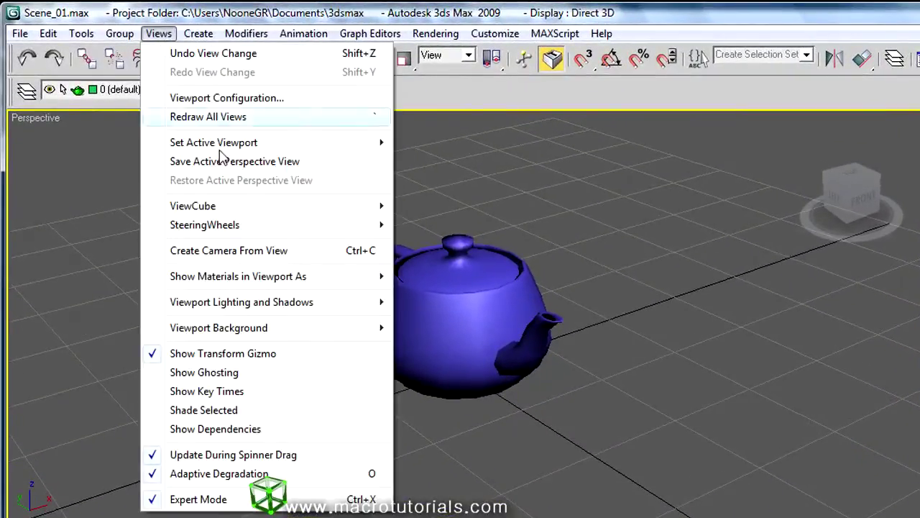
pyautogui.moveTo(237, 207)
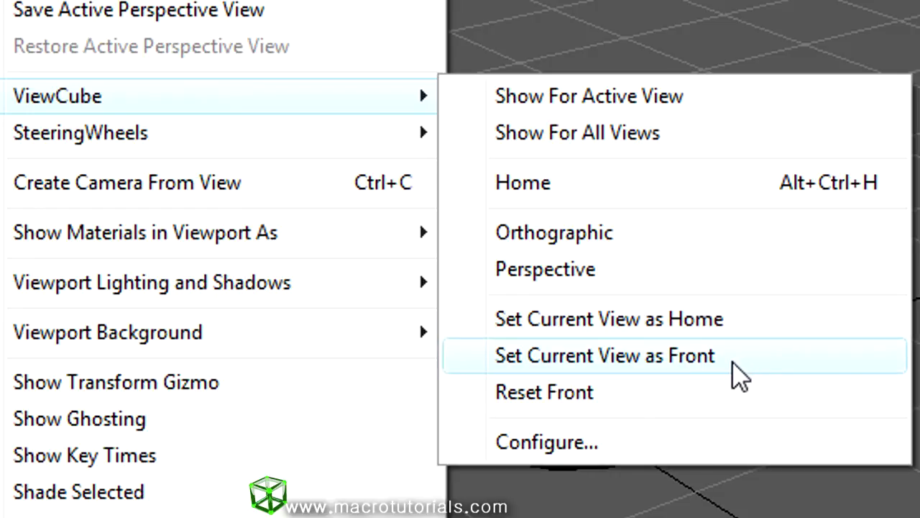
pyautogui.click(906, 338)
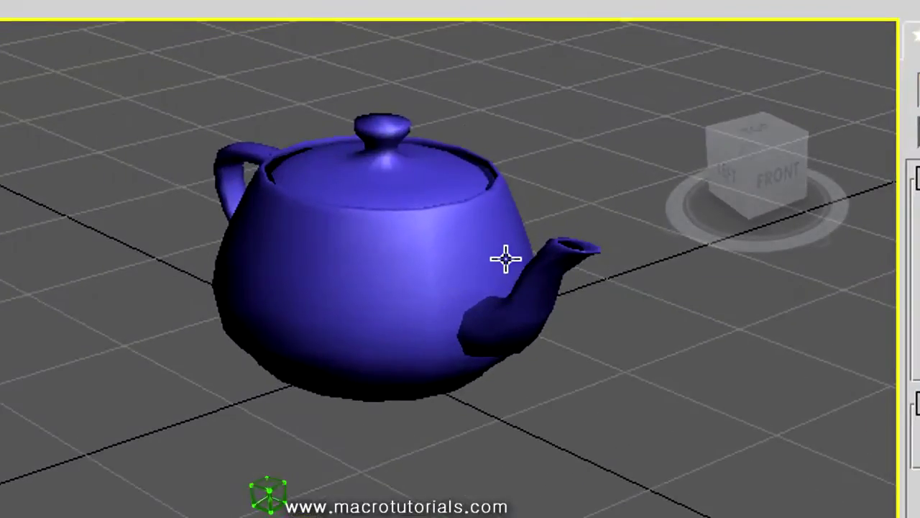
# Select the teapot, set the current angle as the ViewCube Front view, and pan the viewport.
pyautogui.click(471, 242)
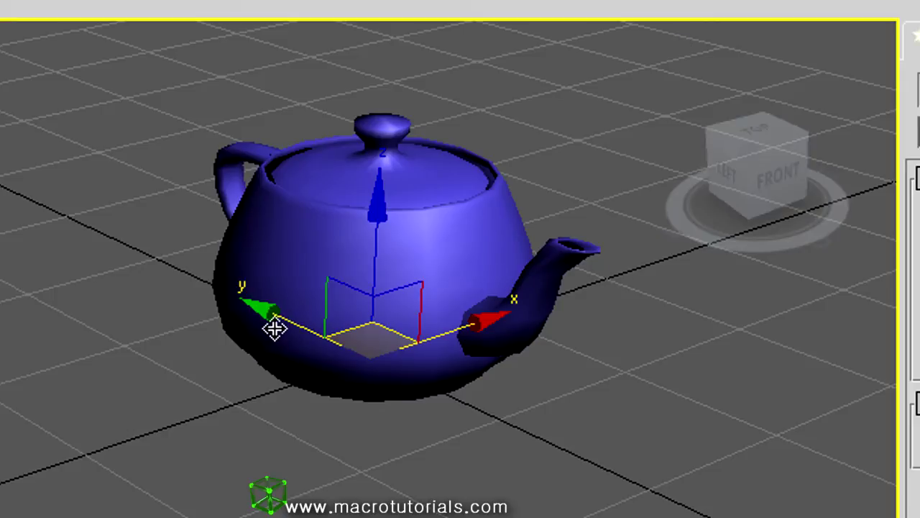
pyautogui.hotkey('ctrl', 'd')
pyautogui.click(158, 33)
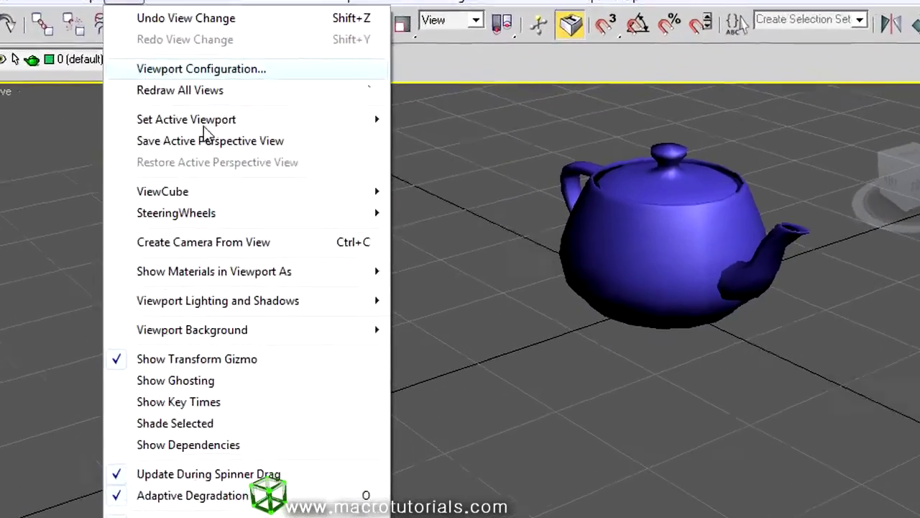
pyautogui.moveTo(253, 209)
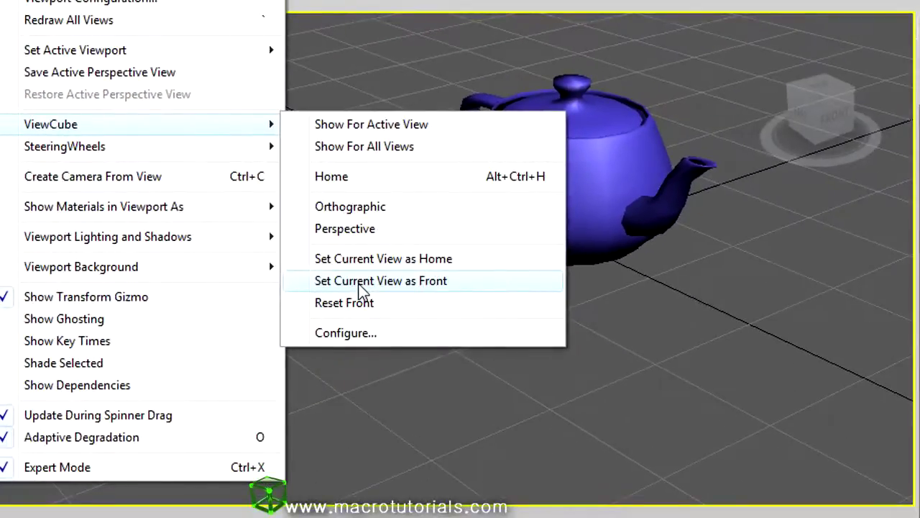
pyautogui.click(447, 346)
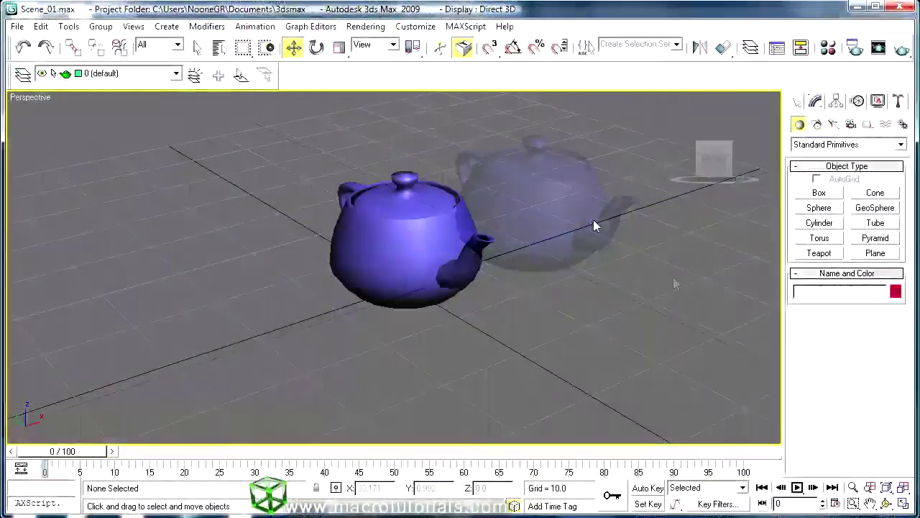
pyautogui.moveTo(594, 220); pyautogui.dragTo(662, 180, button='middle')
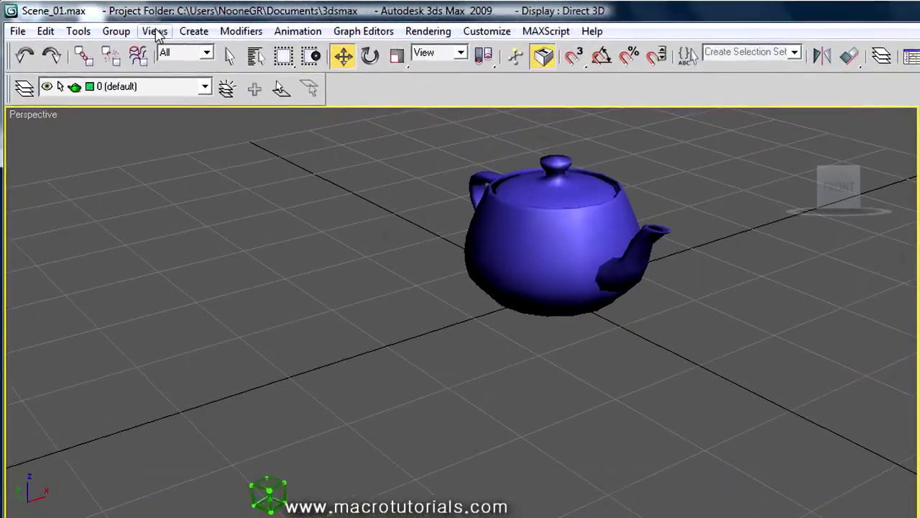
# Reset the ViewCube Front to its default orientation and leave the teapot deselected.
pyautogui.click(133, 26)
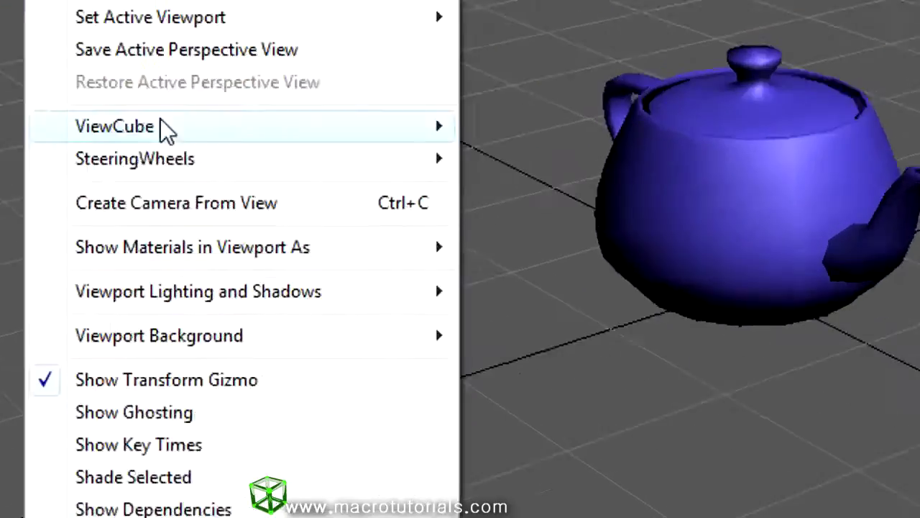
pyautogui.moveTo(165, 129)
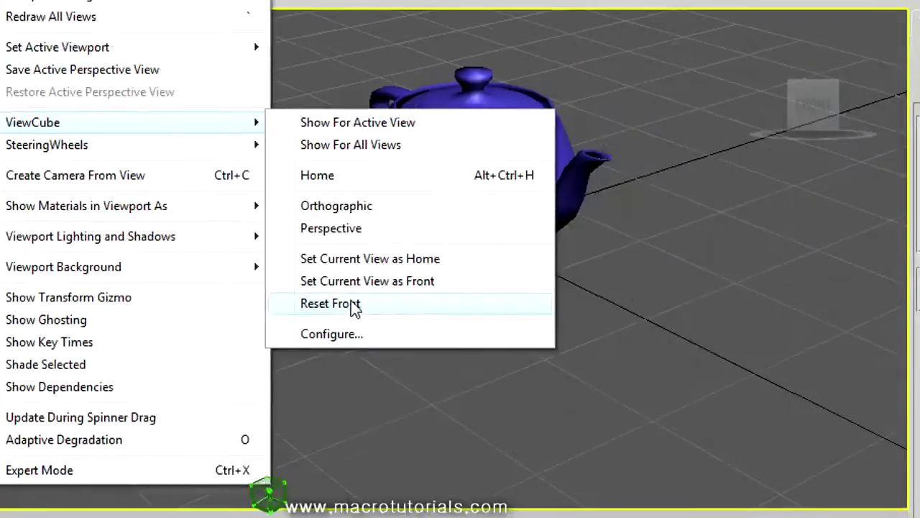
pyautogui.click(352, 303)
pyautogui.click(504, 144)
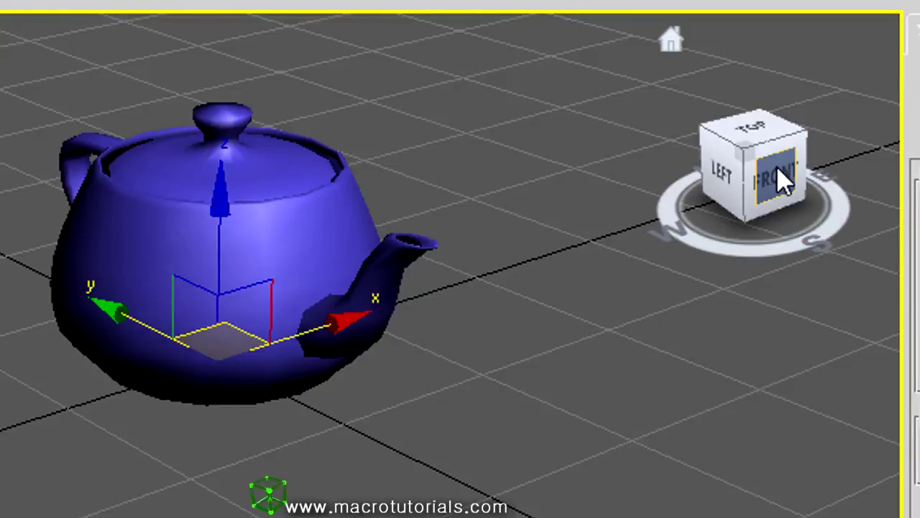
pyautogui.click(566, 455)
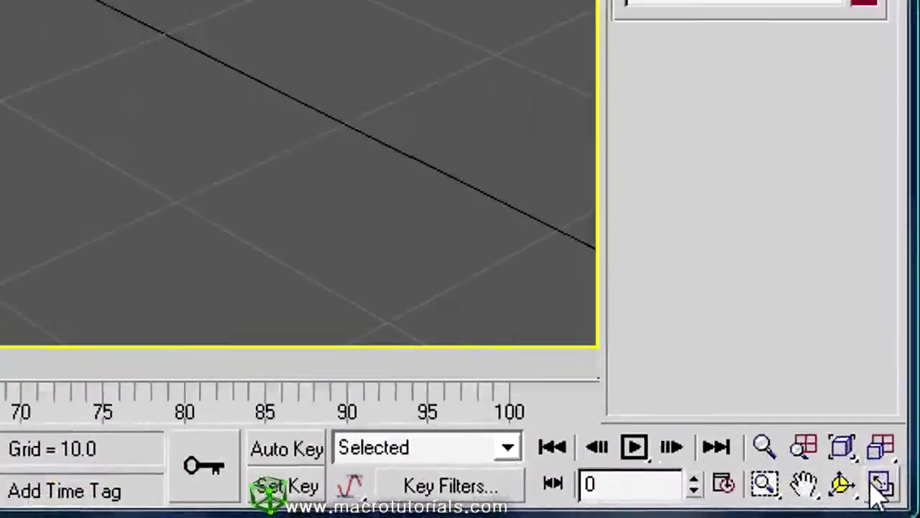
# Uncheck Show the ViewCube in the ViewCube configuration settings and confirm with OK.
pyautogui.rightClick(888, 496)
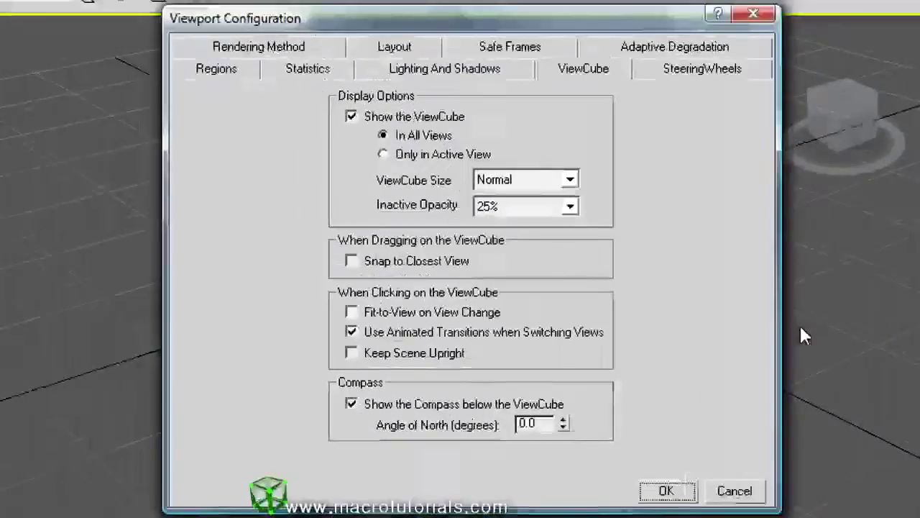
pyautogui.click(692, 241)
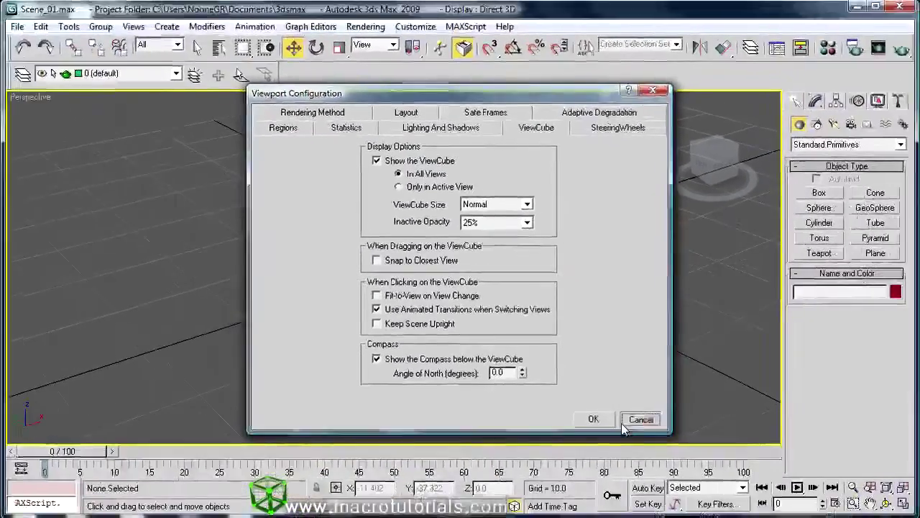
pyautogui.click(734, 490)
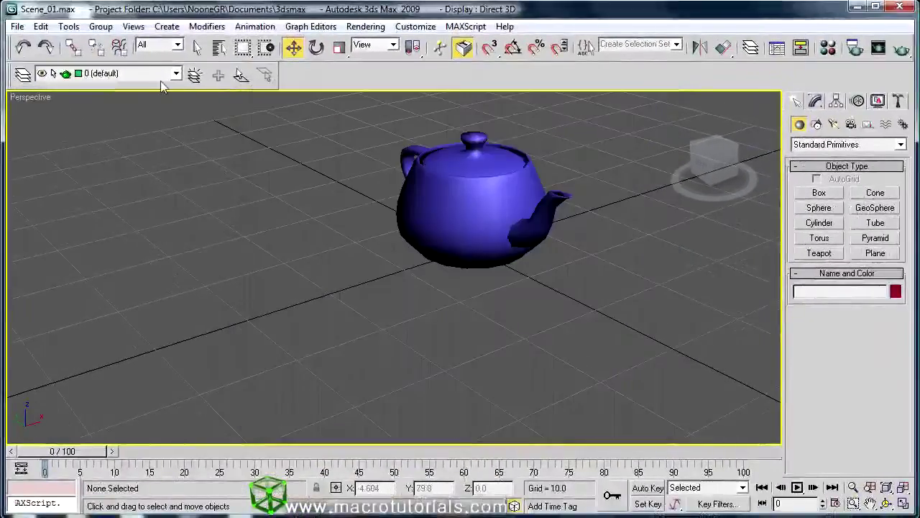
pyautogui.click(133, 27)
pyautogui.moveTo(257, 207)
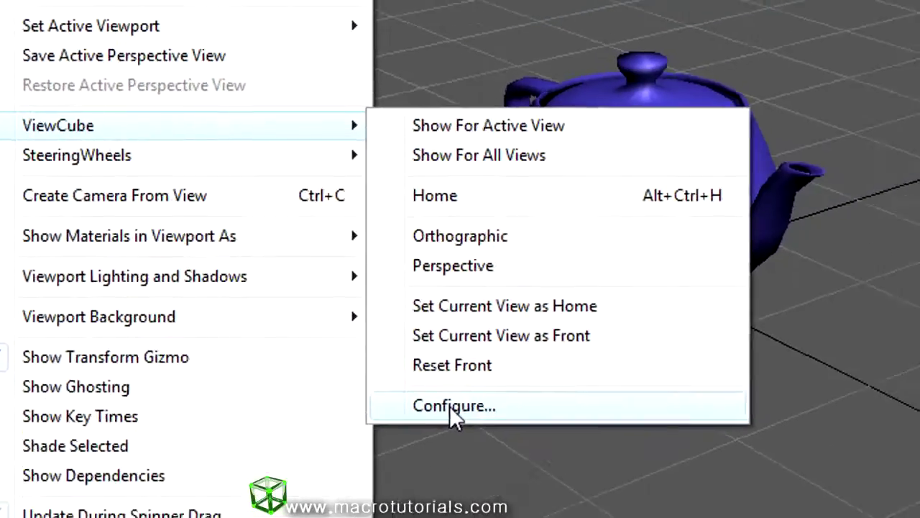
pyautogui.click(449, 406)
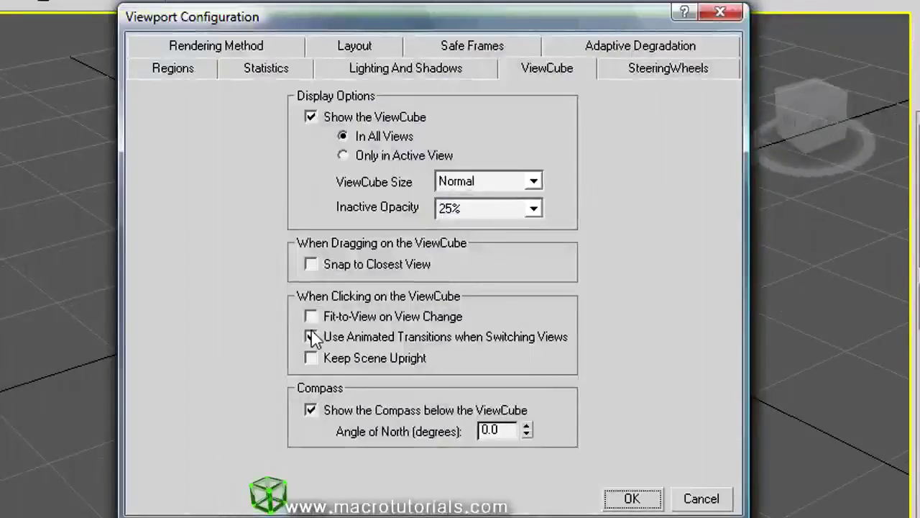
pyautogui.click(314, 119)
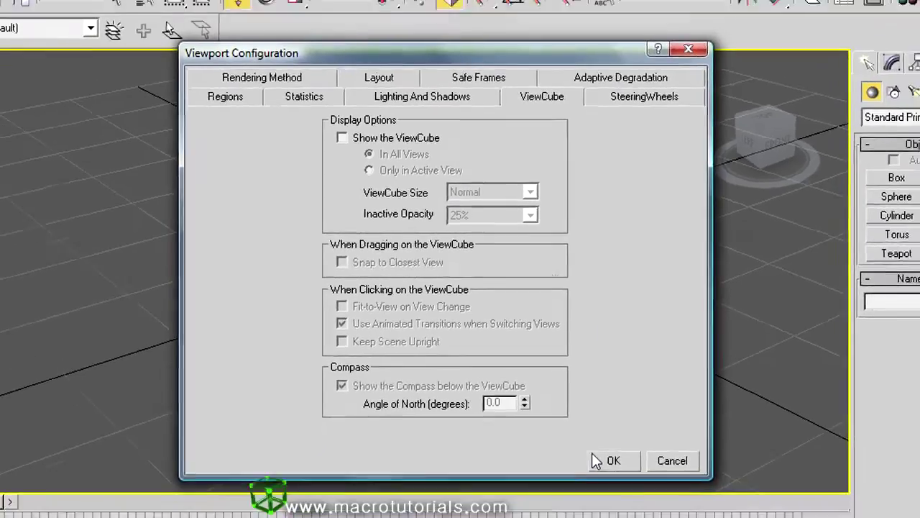
pyautogui.click(632, 498)
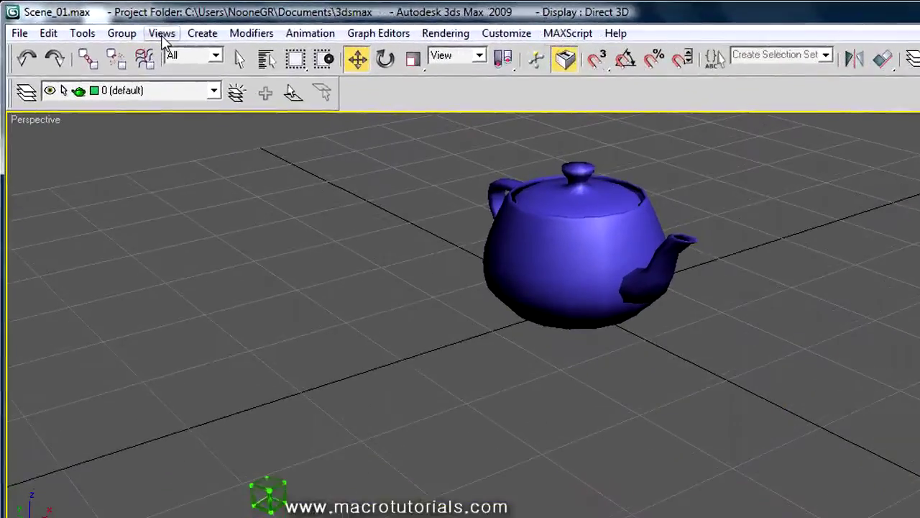
# Re-enable Show the ViewCube, then switch to the front-left-top corner view.
pyautogui.click(134, 26)
pyautogui.moveTo(267, 216)
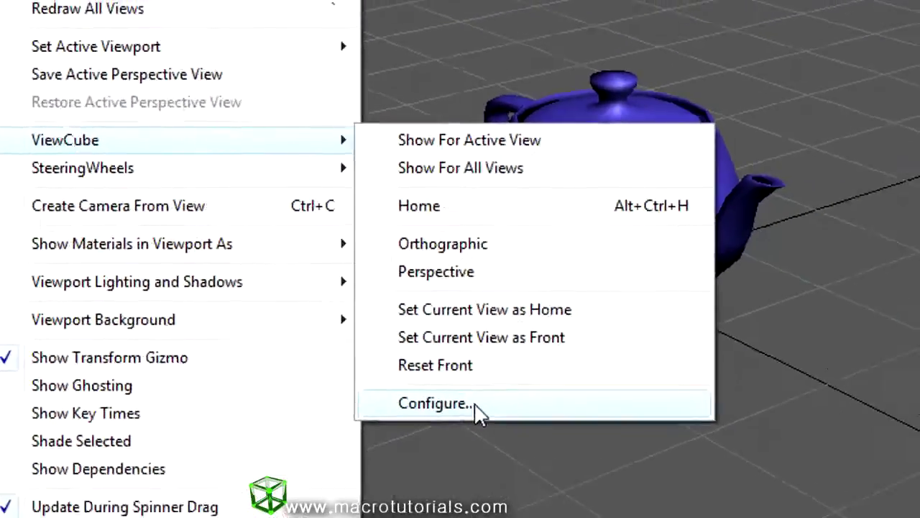
pyautogui.click(590, 450)
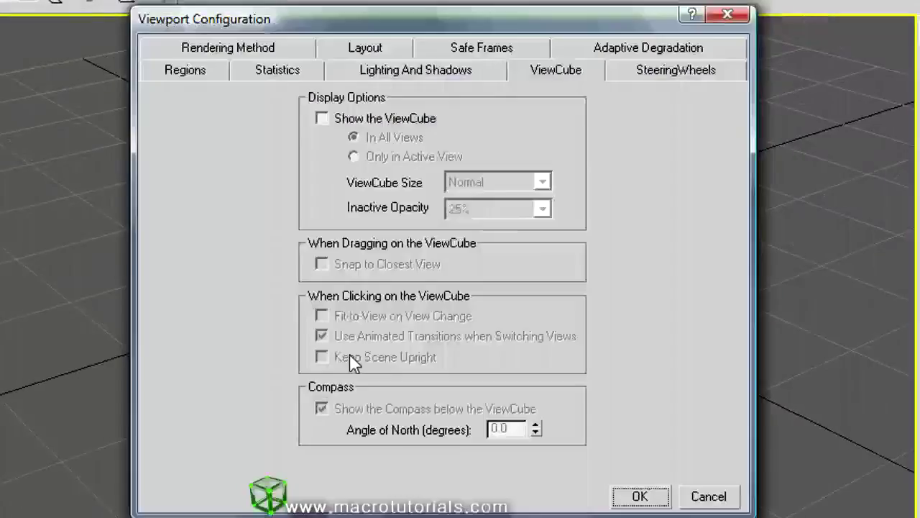
pyautogui.click(320, 119)
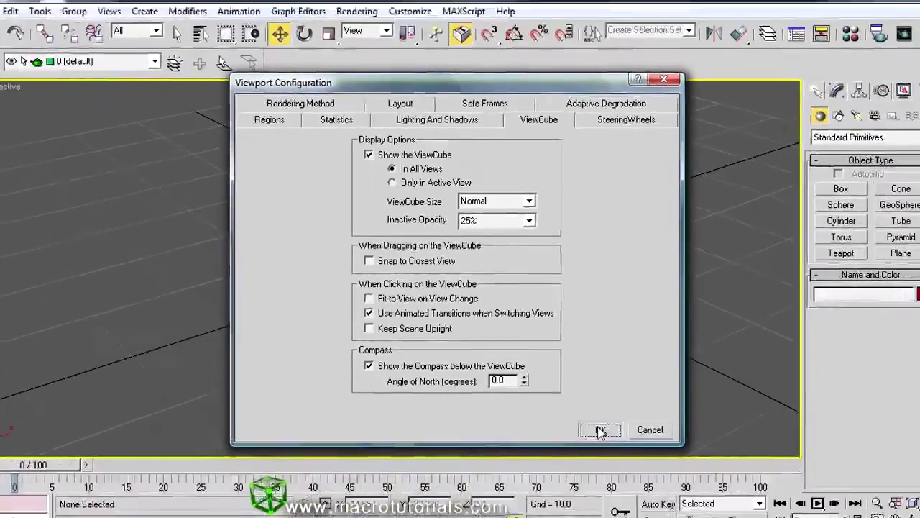
pyautogui.click(640, 497)
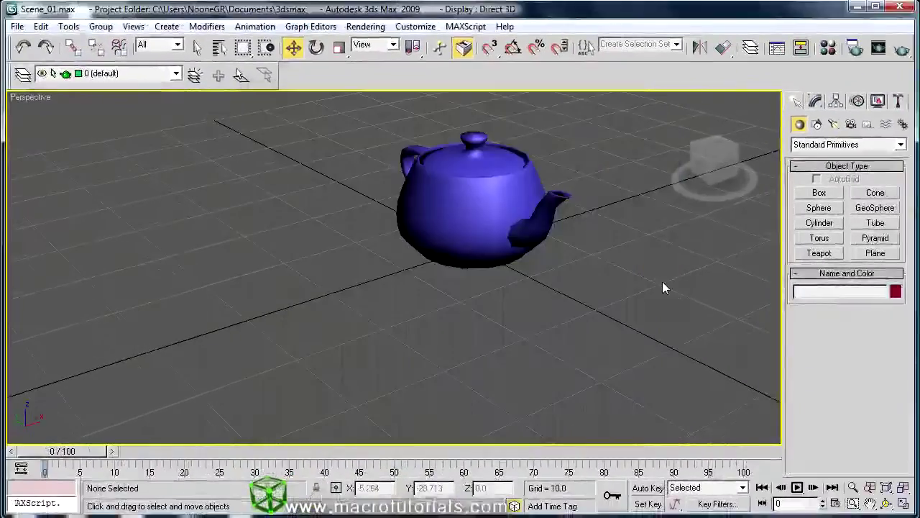
pyautogui.click(713, 161)
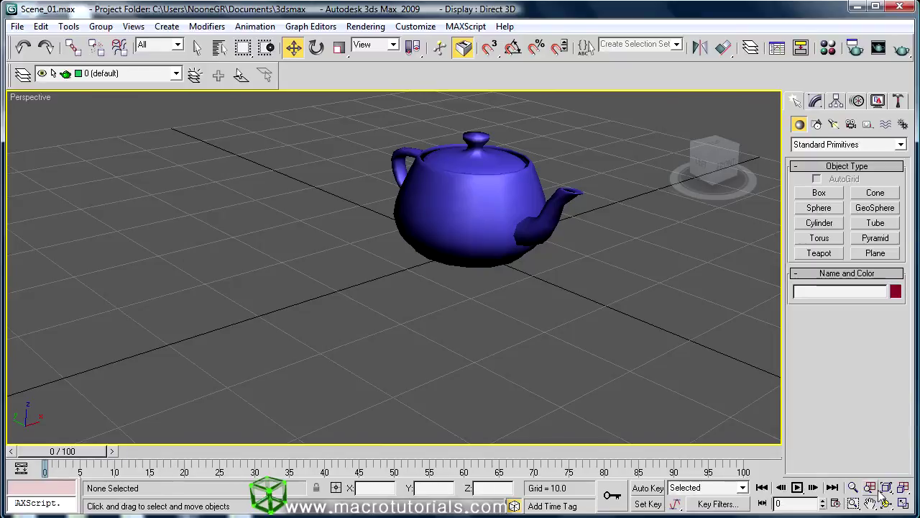
# Set ViewCube Size to Large and Inactive Opacity to 50%, then edit Angle of North to 180.
pyautogui.rightClick(903, 503)
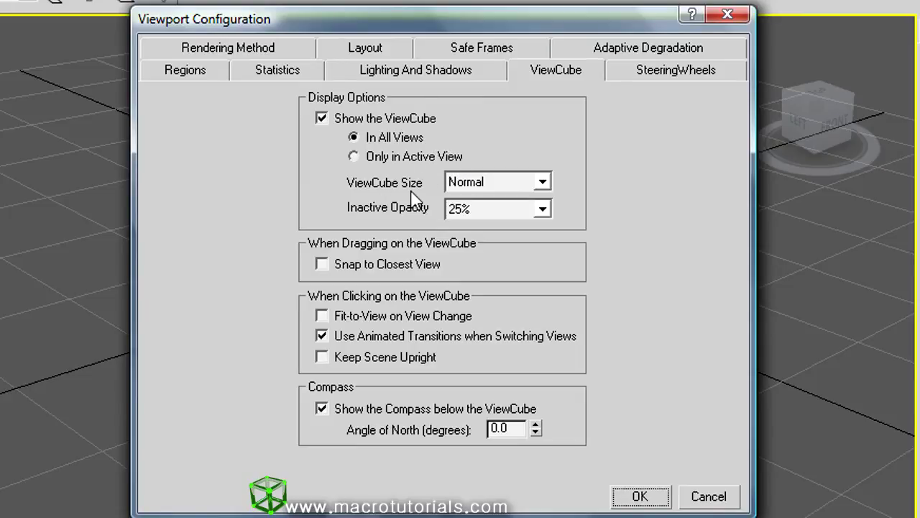
pyautogui.click(542, 183)
pyautogui.click(537, 200)
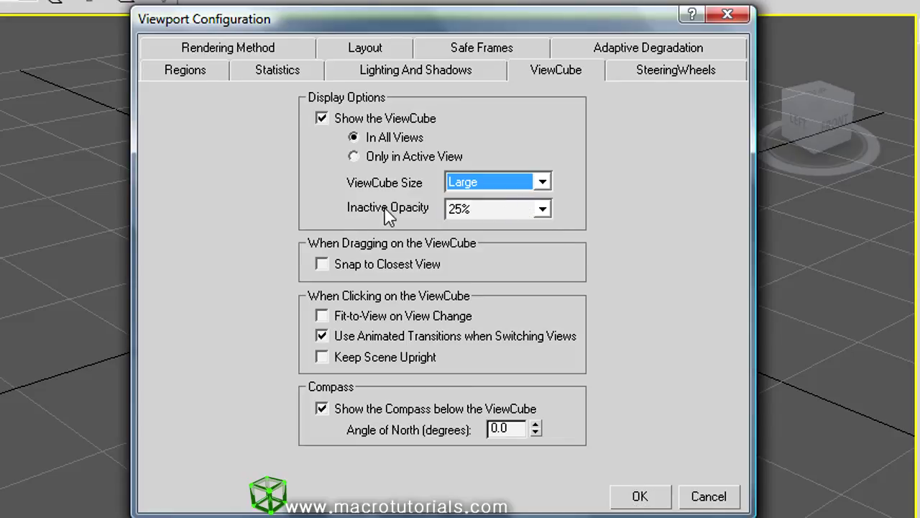
pyautogui.click(545, 208)
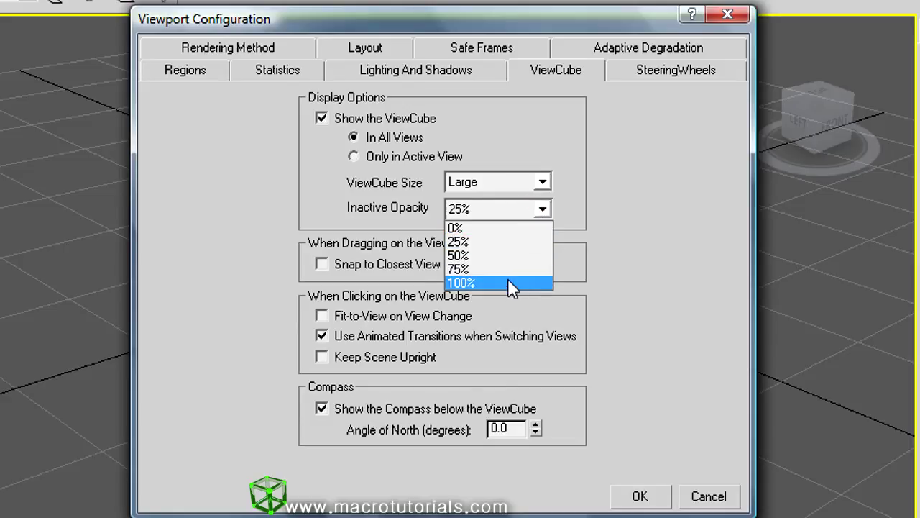
pyautogui.click(510, 257)
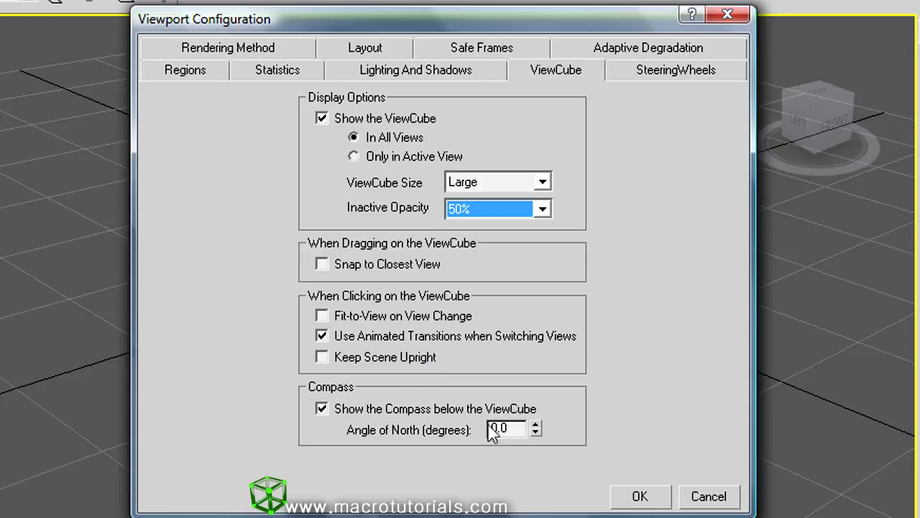
pyautogui.click(496, 429)
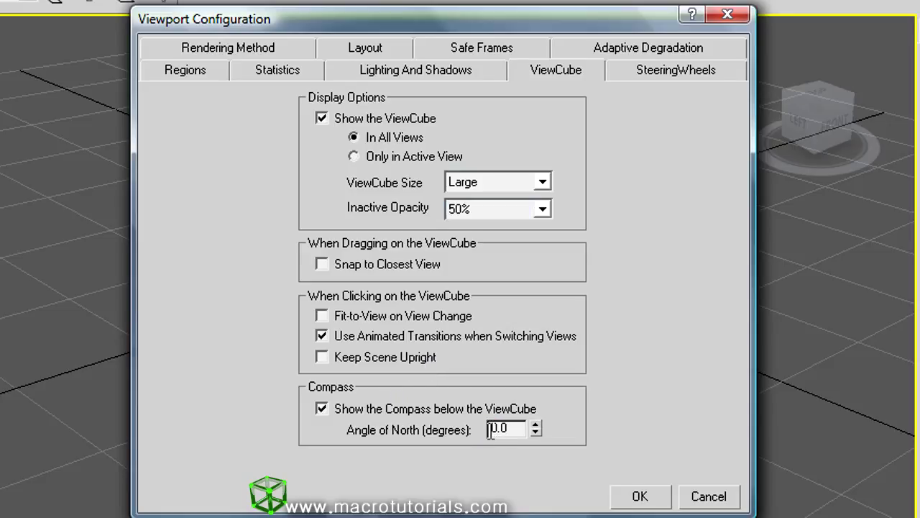